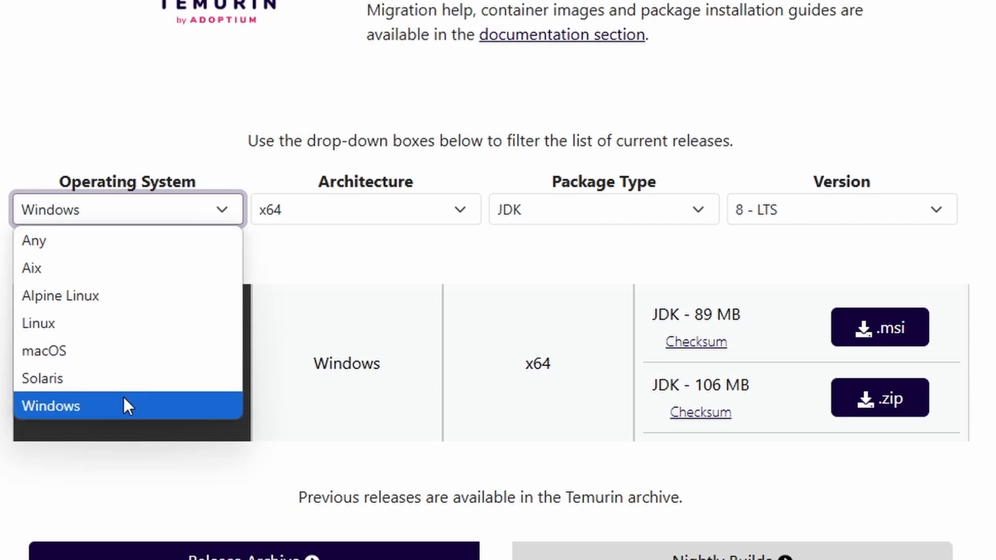
Filter the Temurin releases to Windows, x64, JDK and version 21 - LTS
{"action": "left_click", "coordinate": [122, 406]}
{"action": "left_click", "coordinate": [395, 218]}
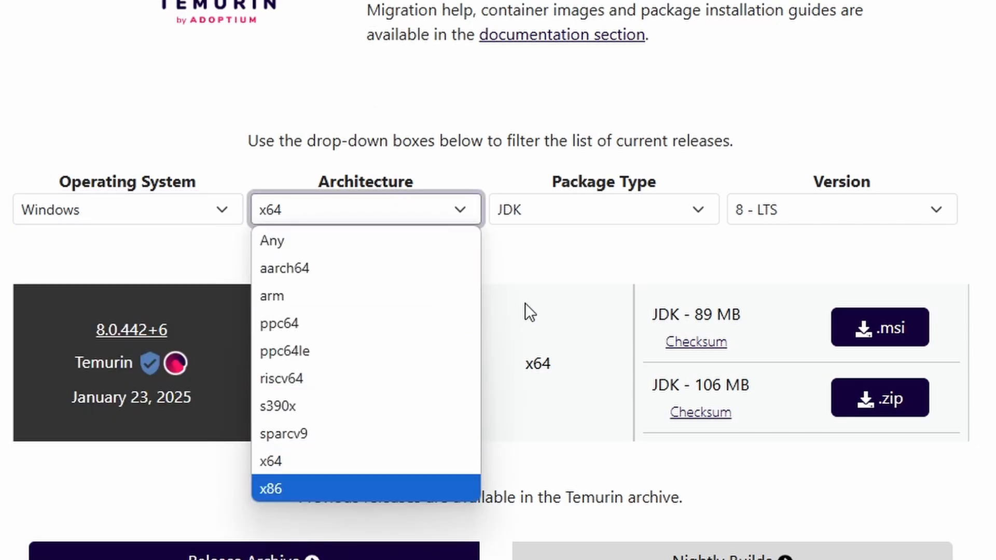
{"action": "left_click", "coordinate": [555, 210]}
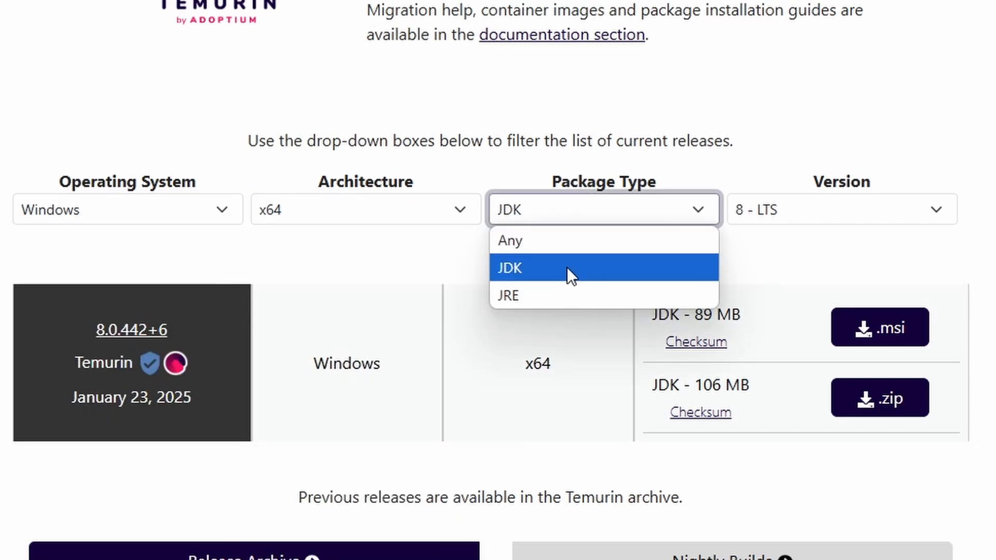
{"action": "left_click", "coordinate": [785, 208]}
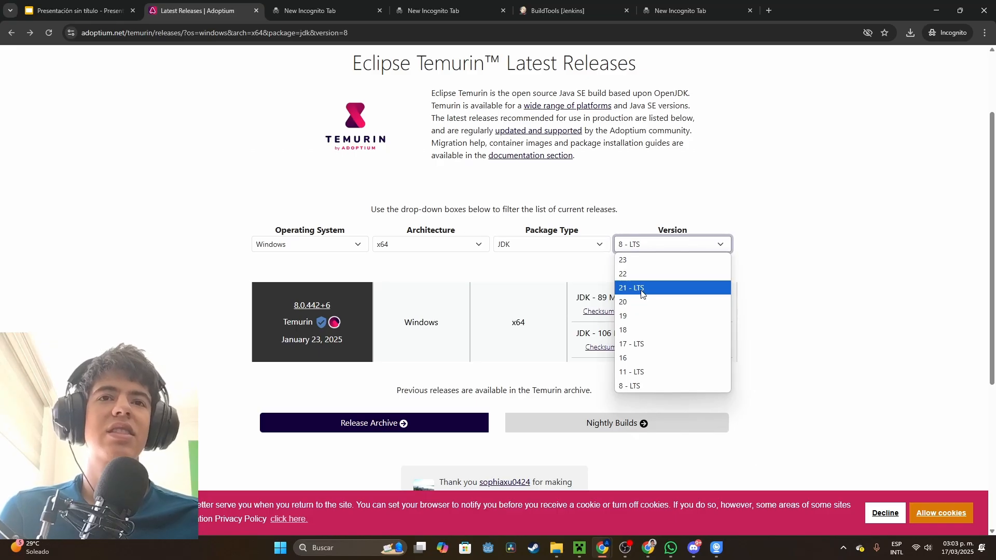
{"action": "left_click", "coordinate": [779, 296]}
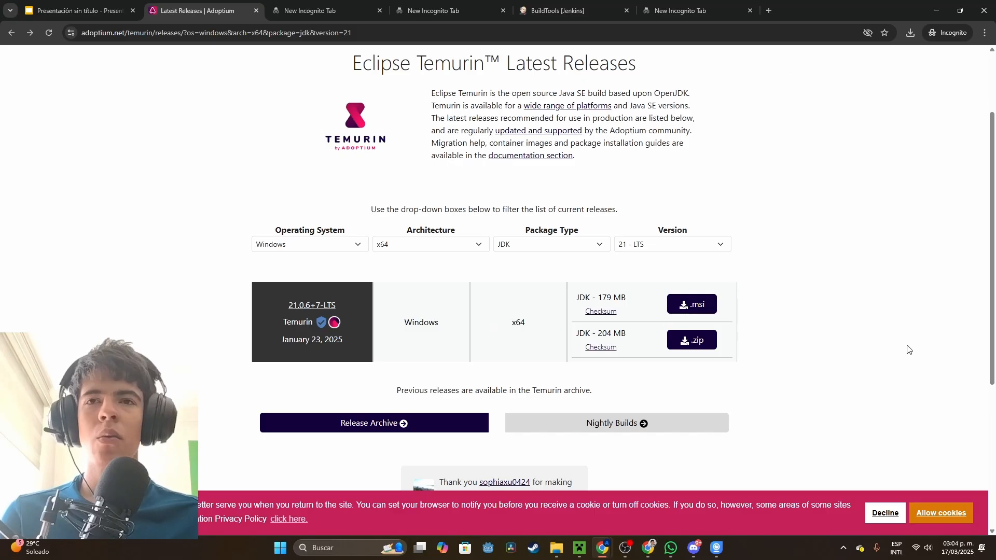
Switch to File Explorer, launch the OpenJDK21U installer from the spigotturotialserver folder and accept its licence agreement
{"action": "left_click", "coordinate": [557, 548]}
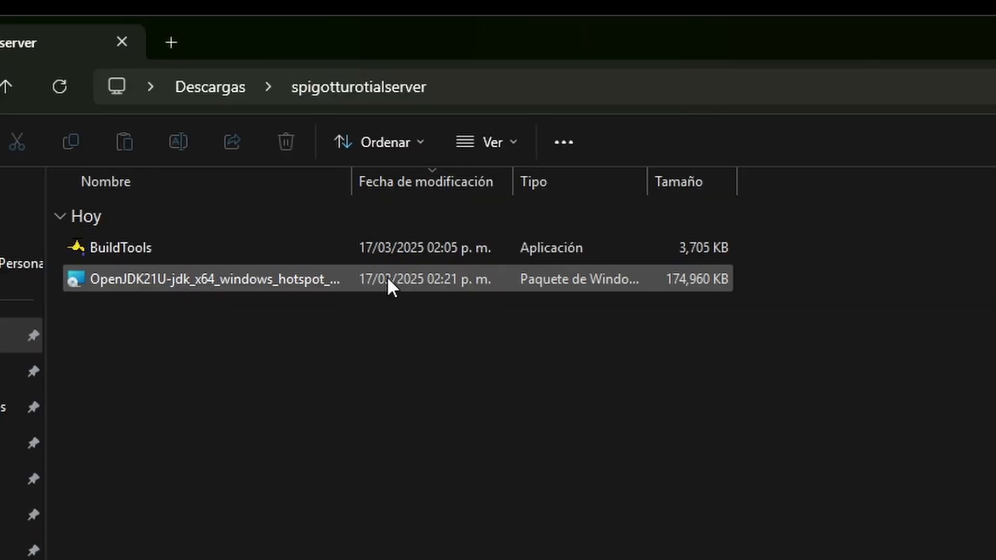
{"action": "double_click", "coordinate": [257, 123]}
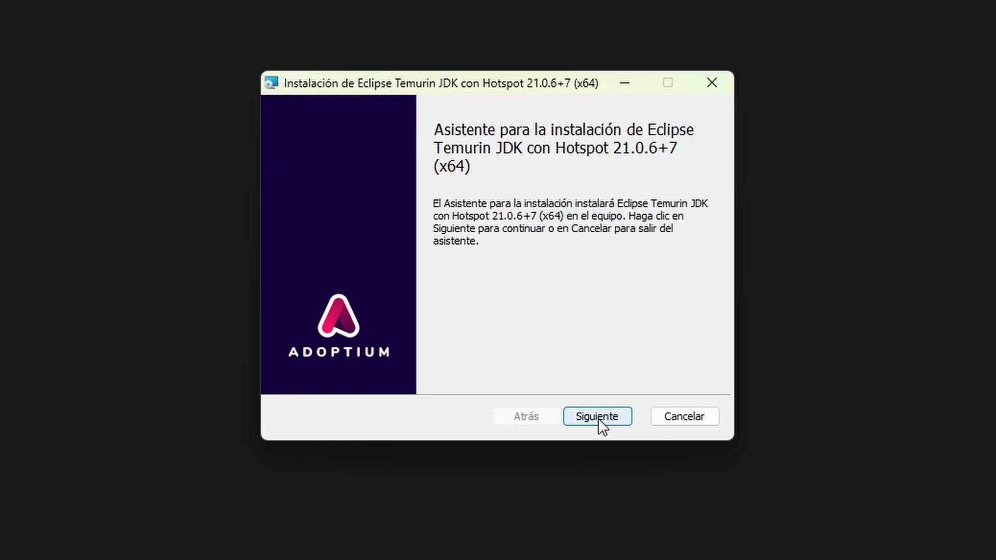
{"action": "left_click", "coordinate": [598, 420]}
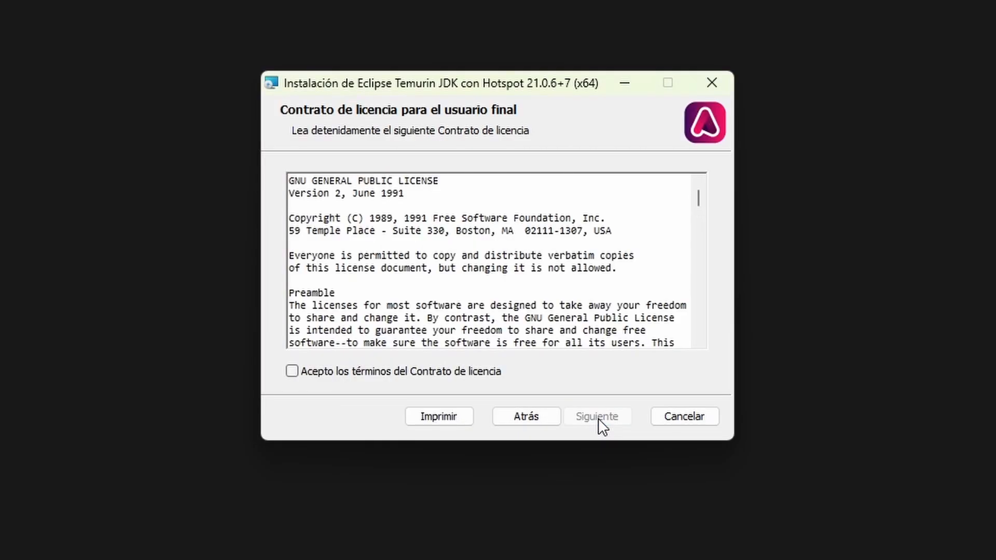
{"action": "left_click", "coordinate": [292, 372]}
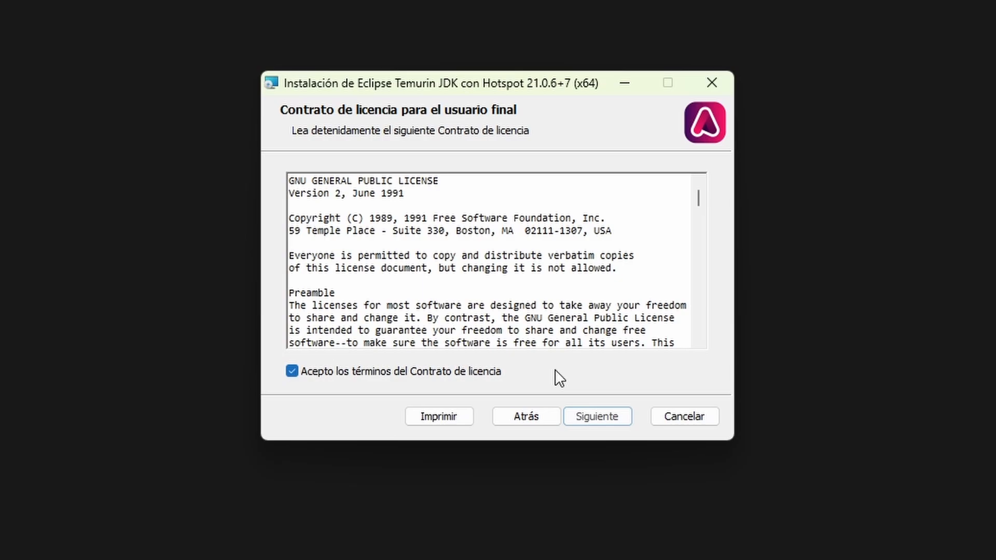
{"action": "left_click", "coordinate": [615, 418]}
Install Eclipse Temurin JDK with the default features and location, and finish the installation wizard
{"action": "left_click", "coordinate": [614, 417]}
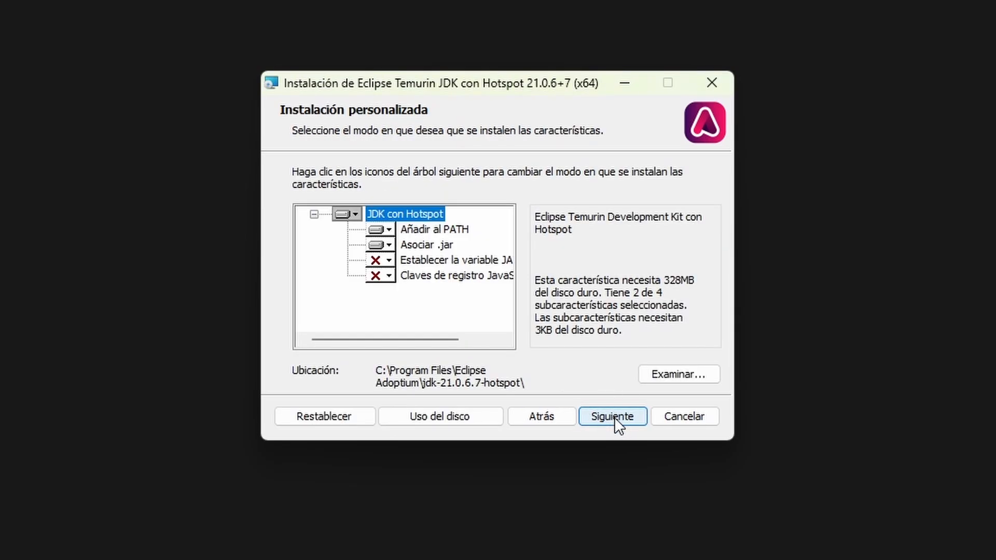
{"action": "left_click", "coordinate": [620, 419]}
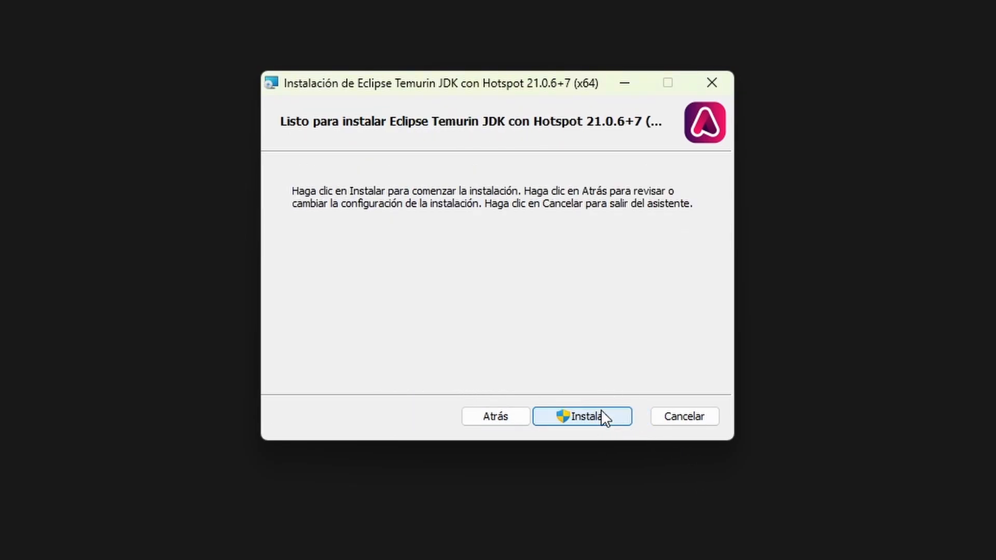
{"action": "left_click", "coordinate": [598, 414]}
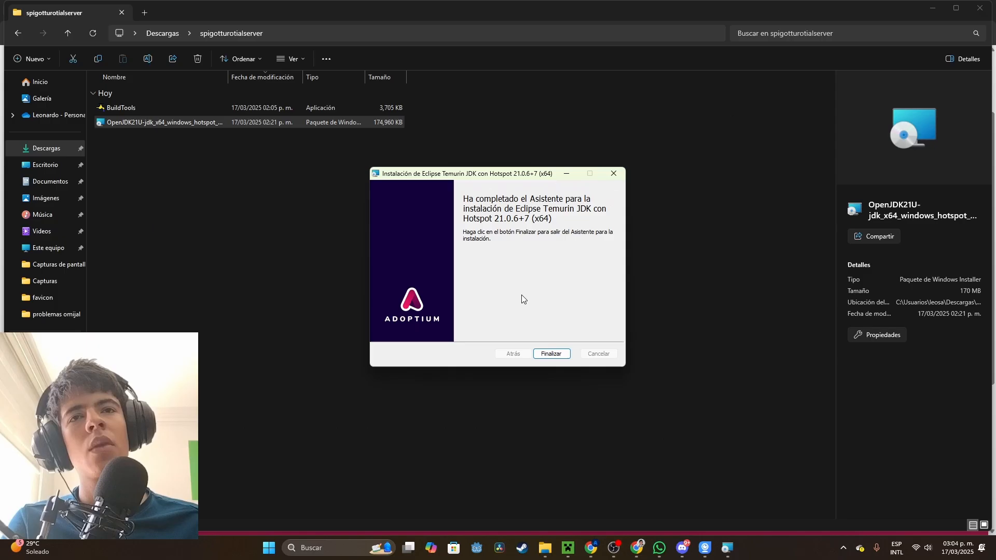
{"action": "left_click", "coordinate": [564, 354]}
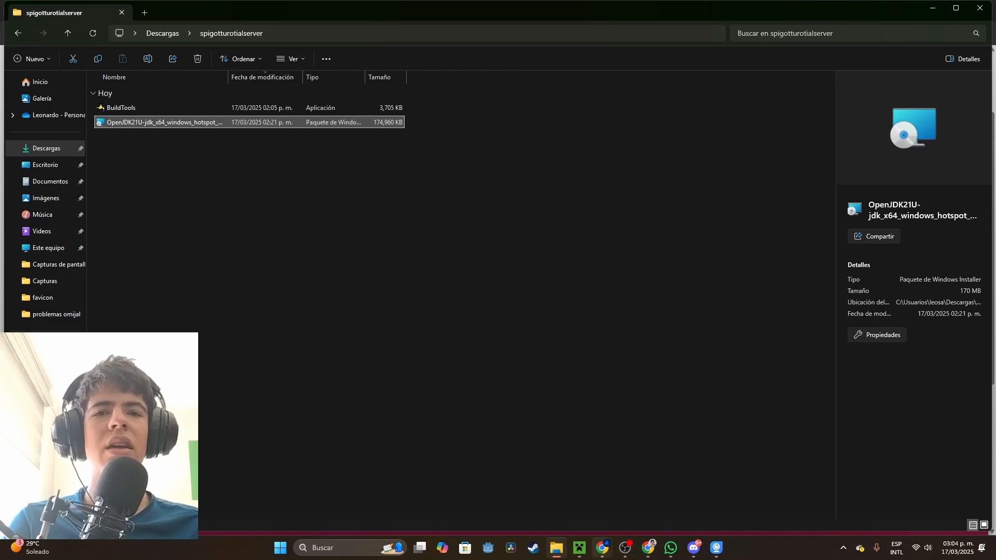
Switch to the browser, open spigotmc.org in a new tab and go to its Spigot / BuildTools download page
{"action": "left_click", "coordinate": [658, 495]}
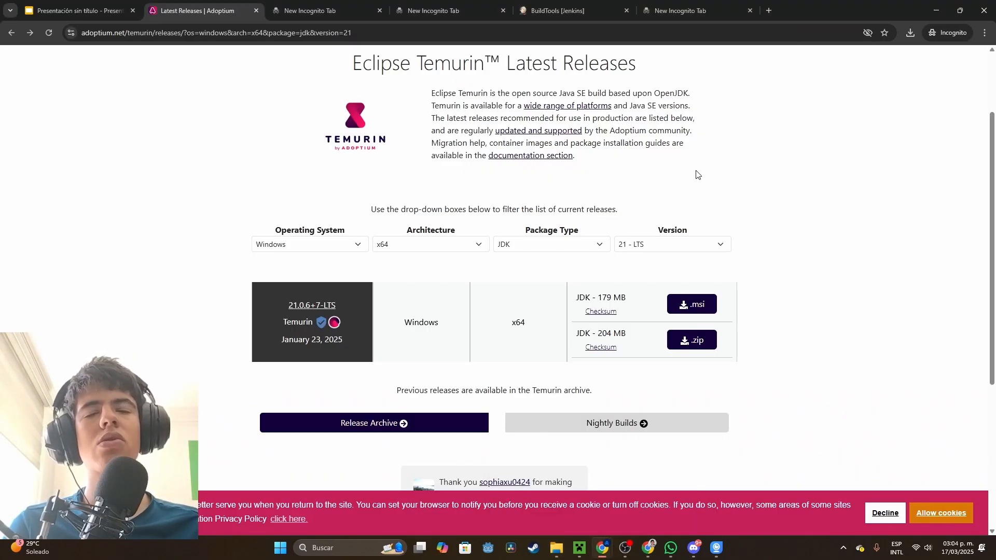
{"action": "key", "text": "ctrl+t"}
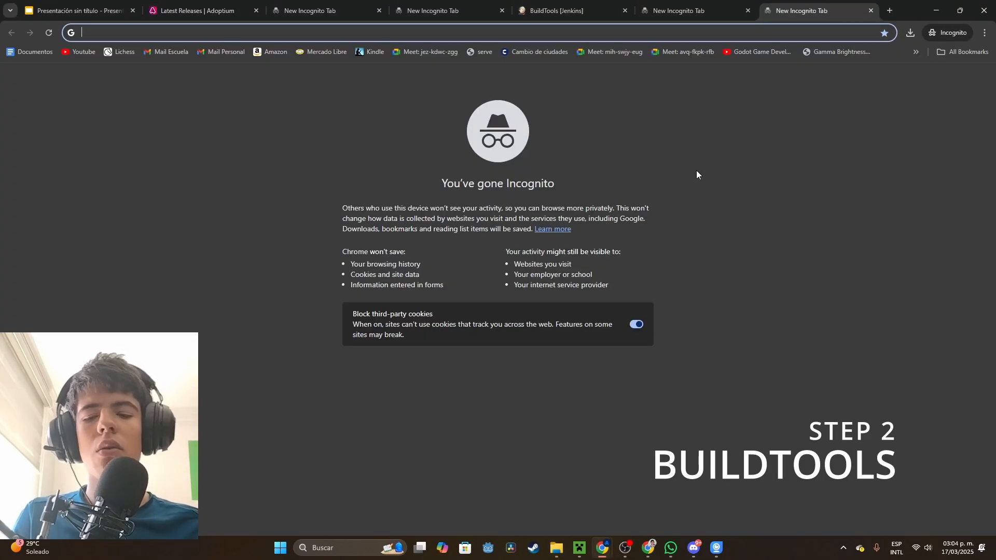
{"action": "type", "text": "spigotmc.org/search/204866181/?q=discord&t=resource_update&o=relevance"}
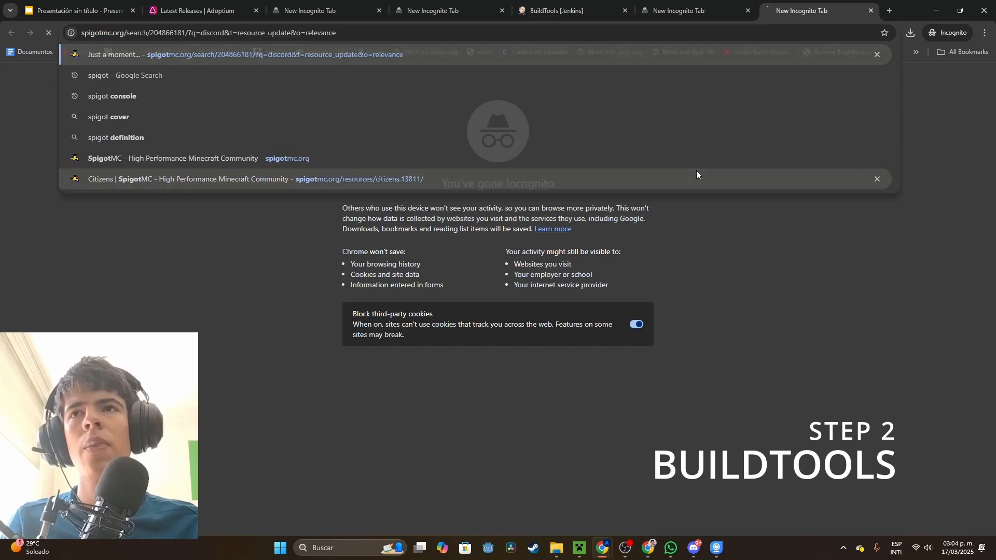
{"action": "key", "text": "Return"}
{"action": "left_click", "coordinate": [282, 169]}
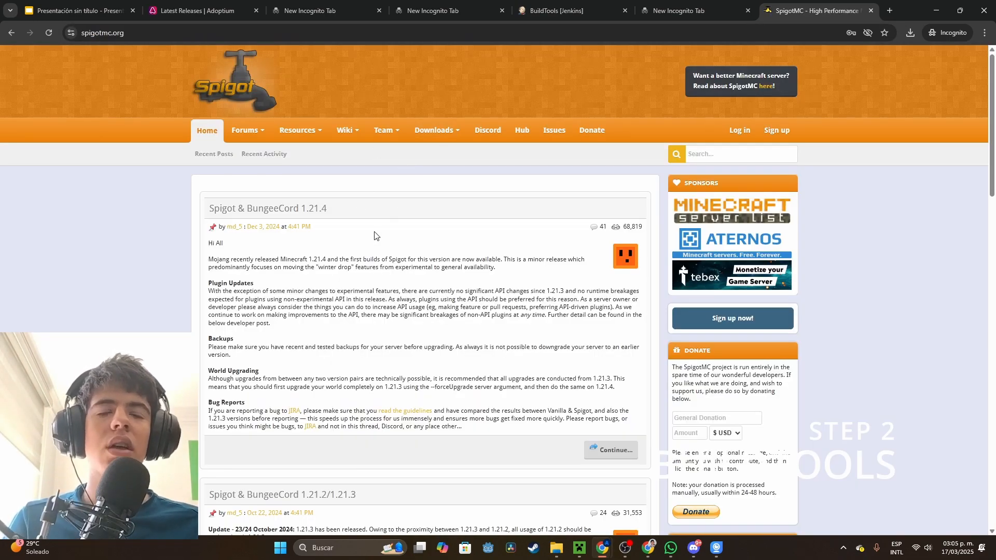
{"action": "left_click", "coordinate": [438, 130]}
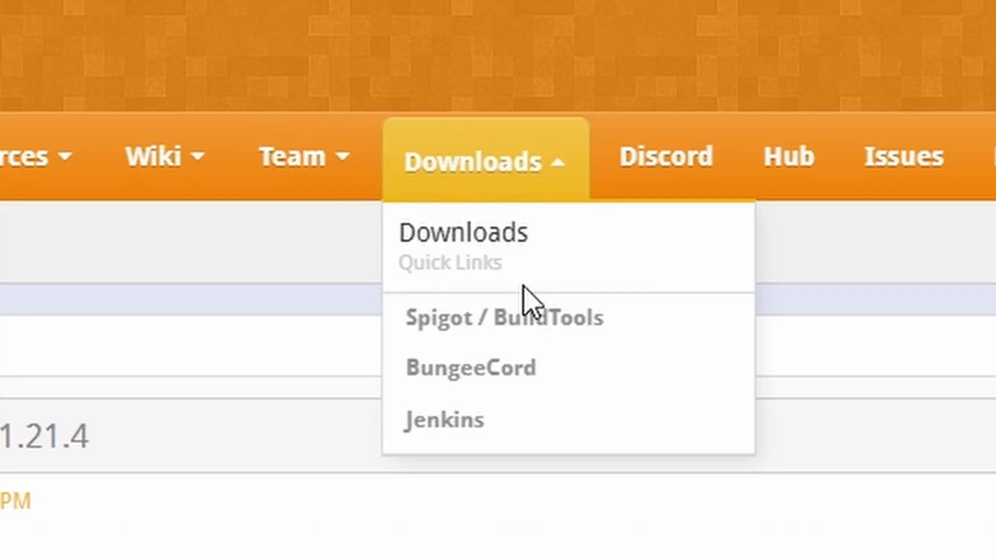
{"action": "left_click", "coordinate": [529, 334]}
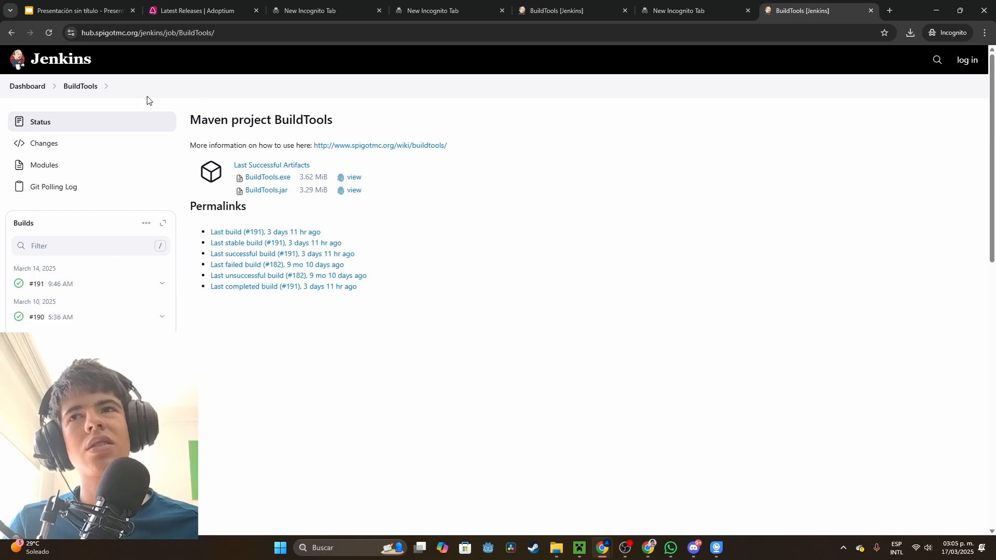
{"action": "left_click_drag", "start_coordinate": [531, 411], "coordinate": [185, 105]}
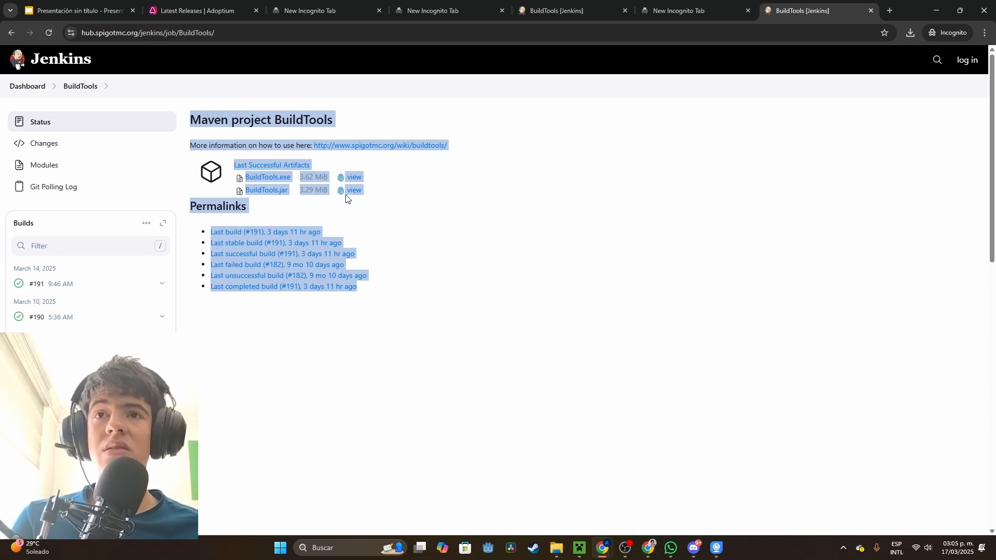
{"action": "left_click", "coordinate": [437, 244]}
{"action": "left_click_drag", "start_coordinate": [289, 179], "coordinate": [245, 180]}
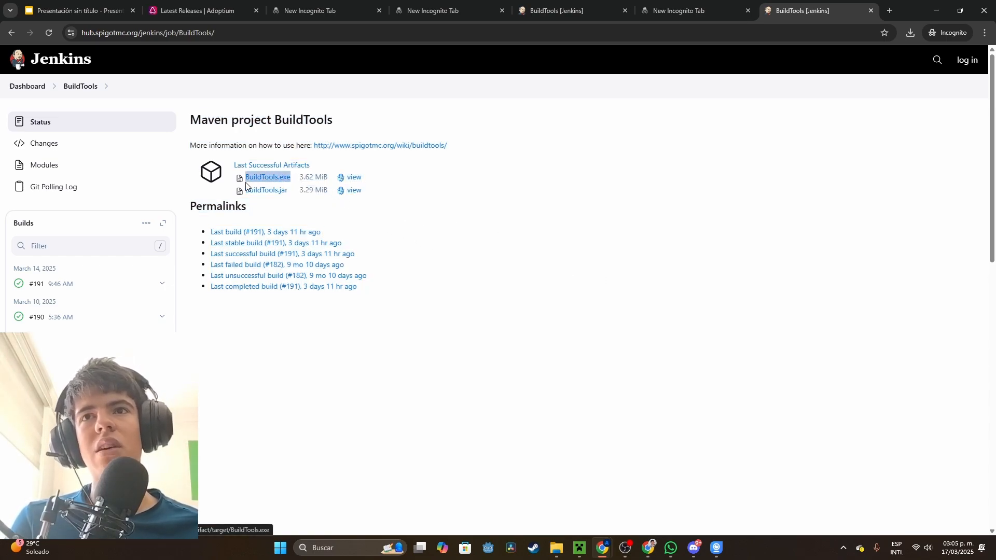
{"action": "left_click", "coordinate": [274, 181]}
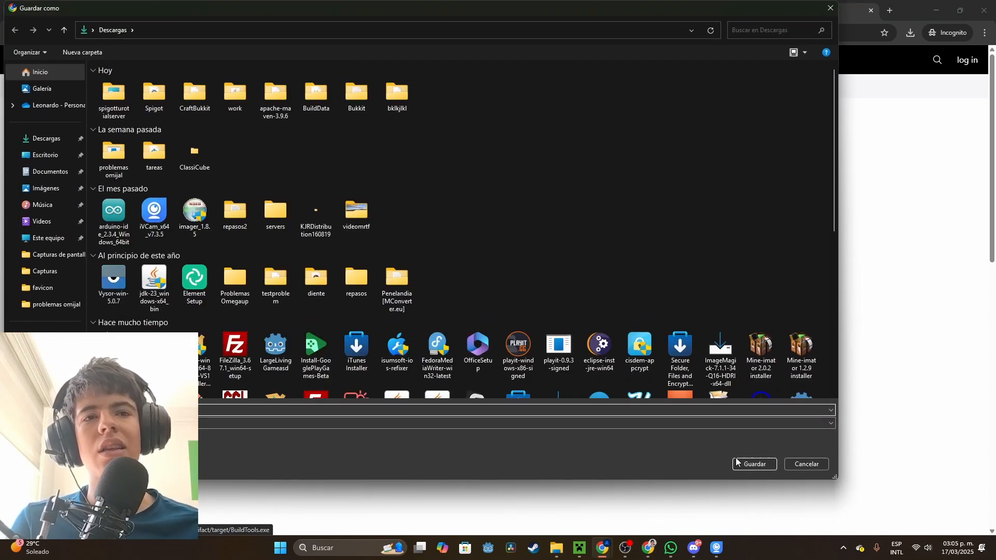
{"action": "left_click", "coordinate": [799, 465]}
Switch to File Explorer, launch BuildTools from the spigotturotialserver folder and select version 1.21.4
{"action": "left_click", "coordinate": [629, 548]}
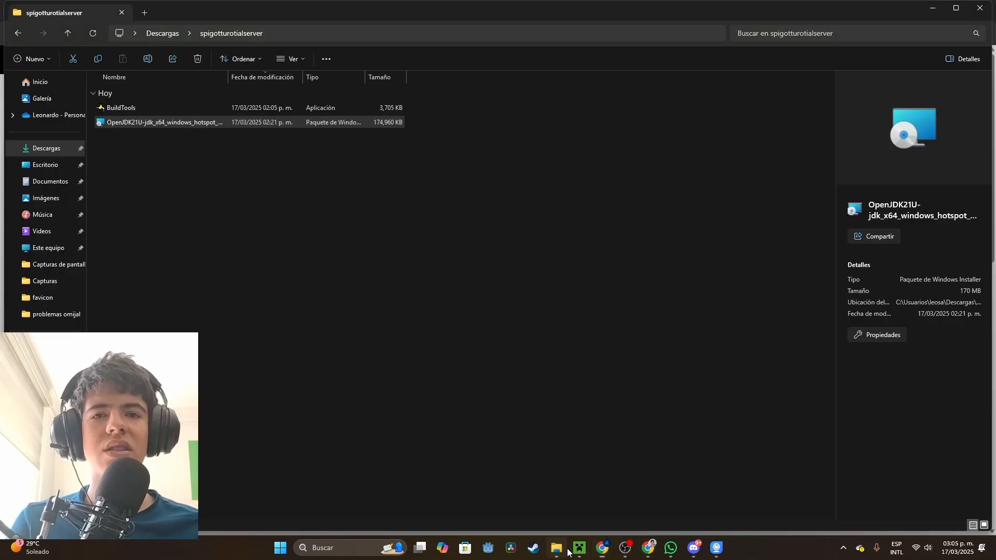
{"action": "double_click", "coordinate": [371, 158]}
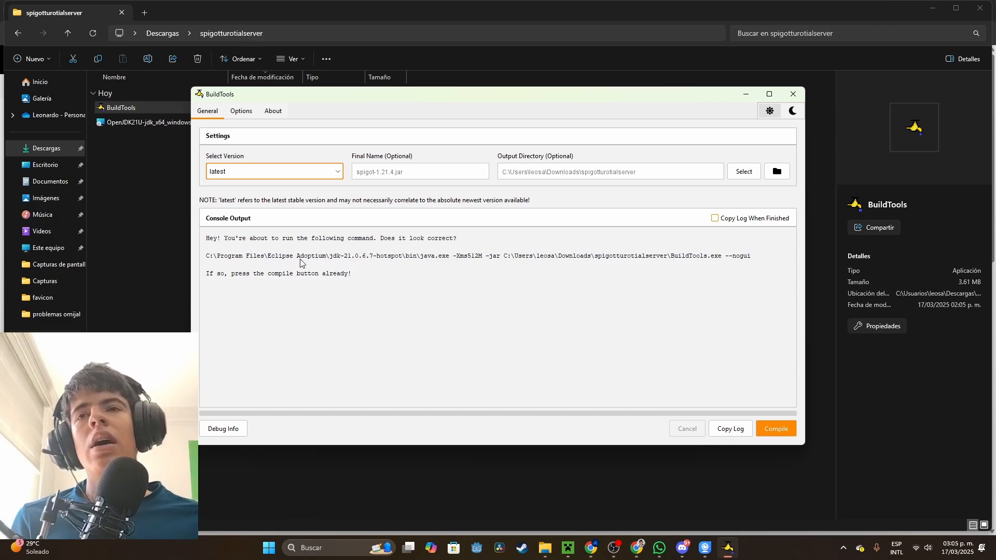
{"action": "left_click", "coordinate": [322, 175]}
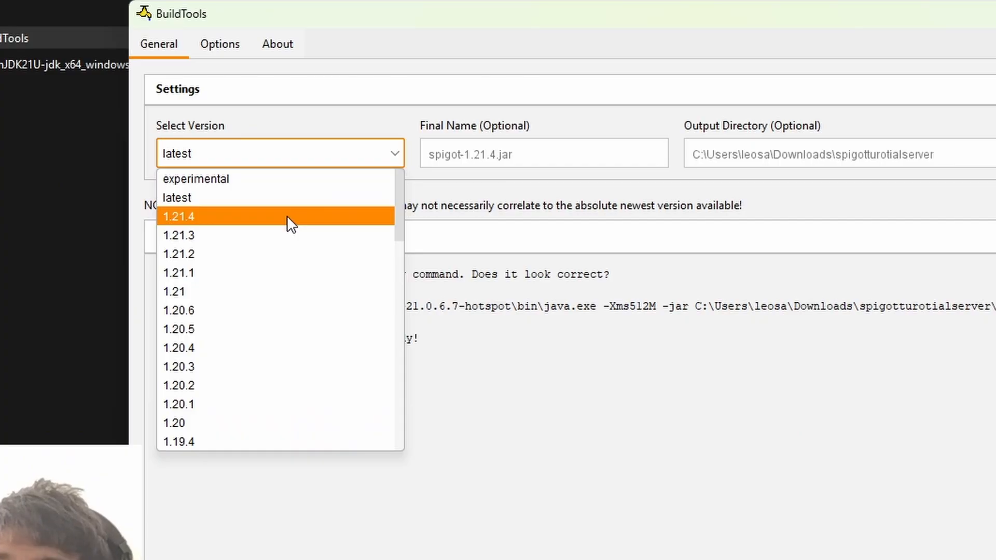
{"action": "left_click", "coordinate": [281, 207]}
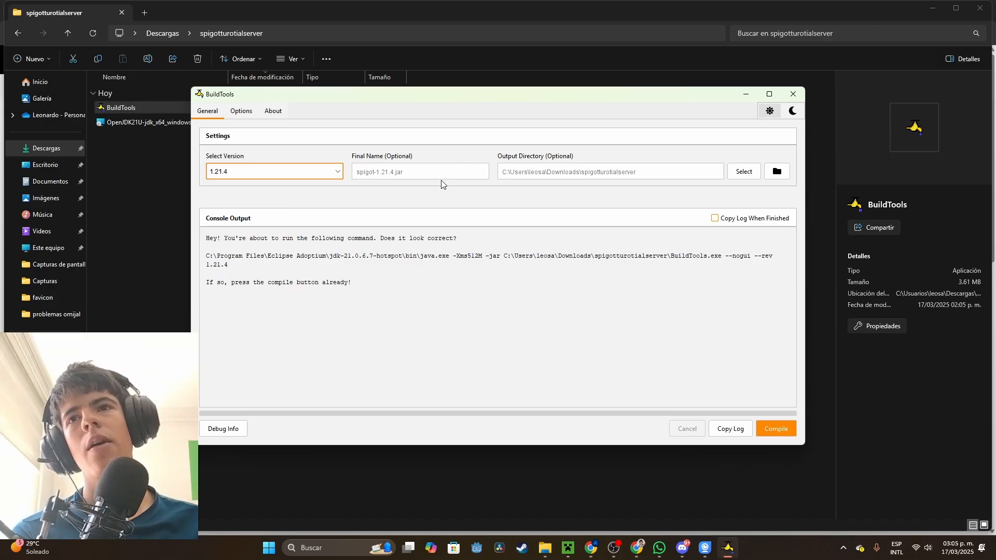
Set the final name to spigot and compile with the default output directory
{"action": "left_click", "coordinate": [442, 169]}
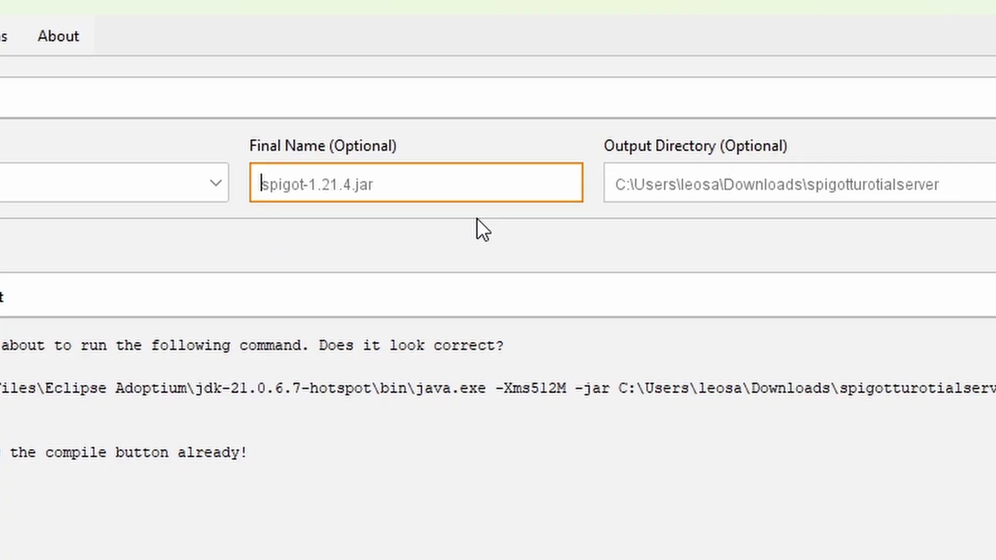
{"action": "type", "text": "spigot"}
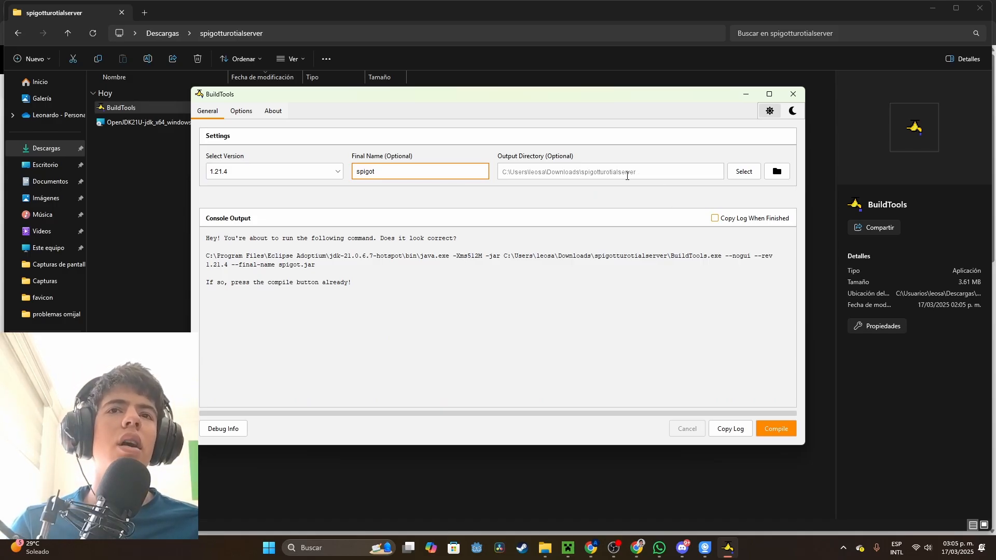
{"action": "left_click", "coordinate": [627, 176]}
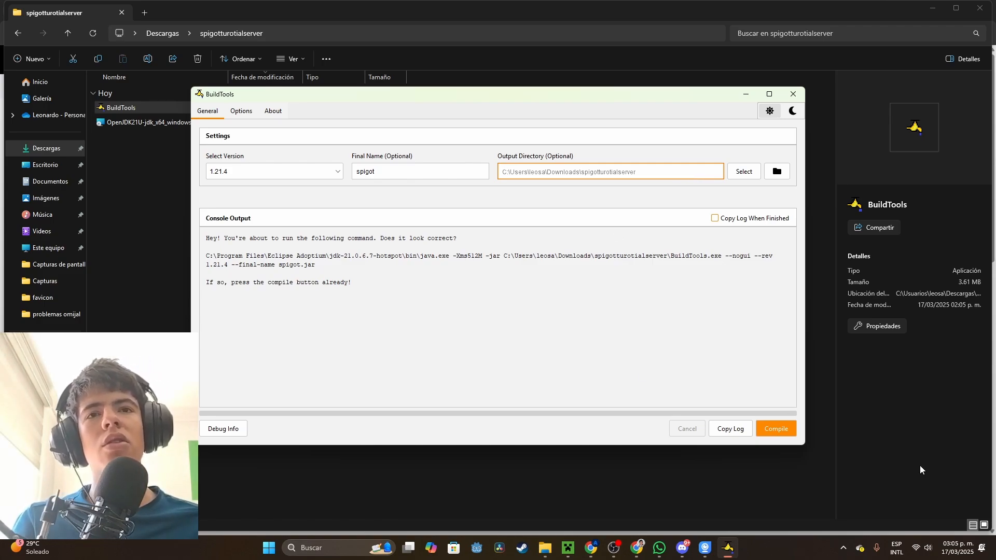
{"action": "left_click", "coordinate": [775, 429]}
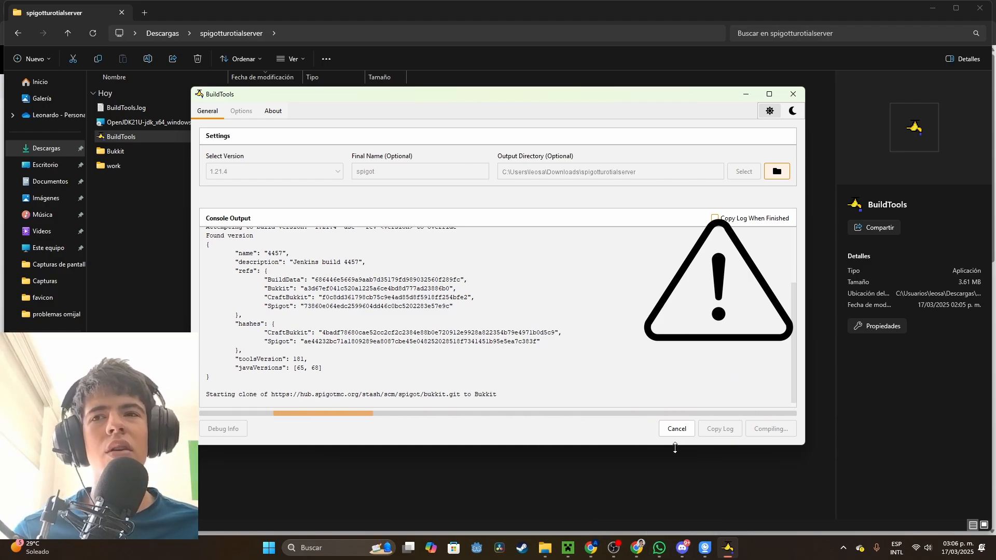
Switch to the browser's Adoptium page, filter the JDK releases by version 11 - LTS, and return to BuildTools
{"action": "mouse_move", "coordinate": [591, 556]}
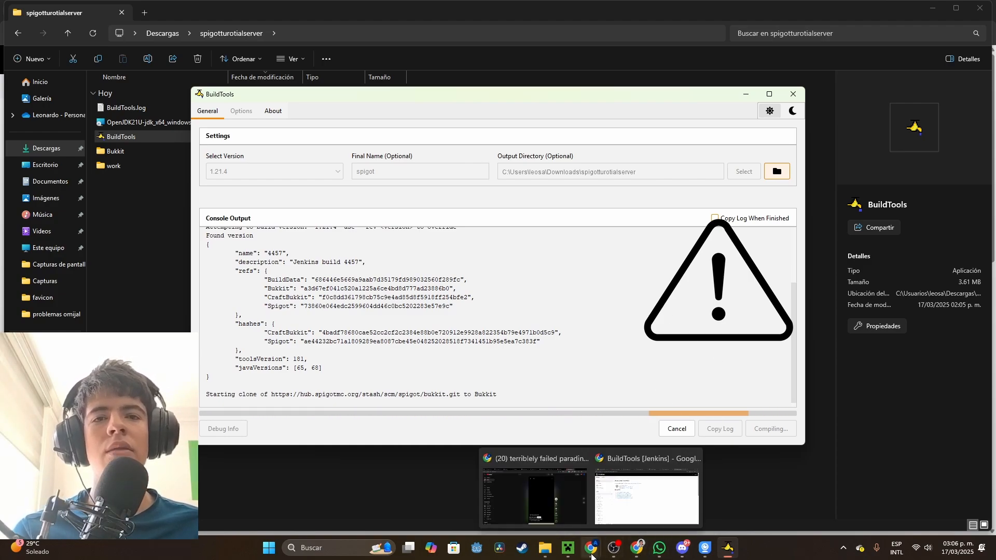
{"action": "left_click", "coordinate": [669, 493]}
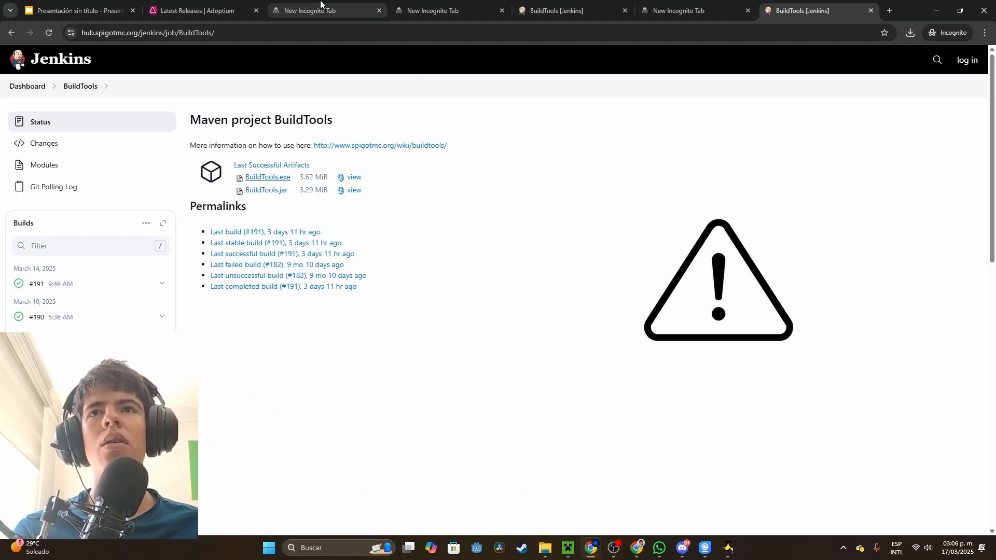
{"action": "left_click", "coordinate": [197, 11]}
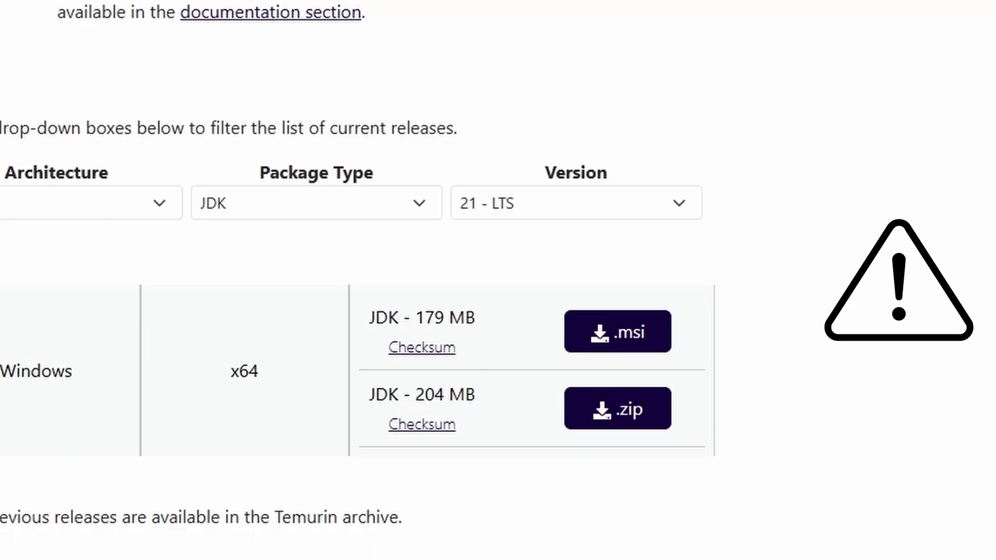
{"action": "left_click", "coordinate": [575, 210]}
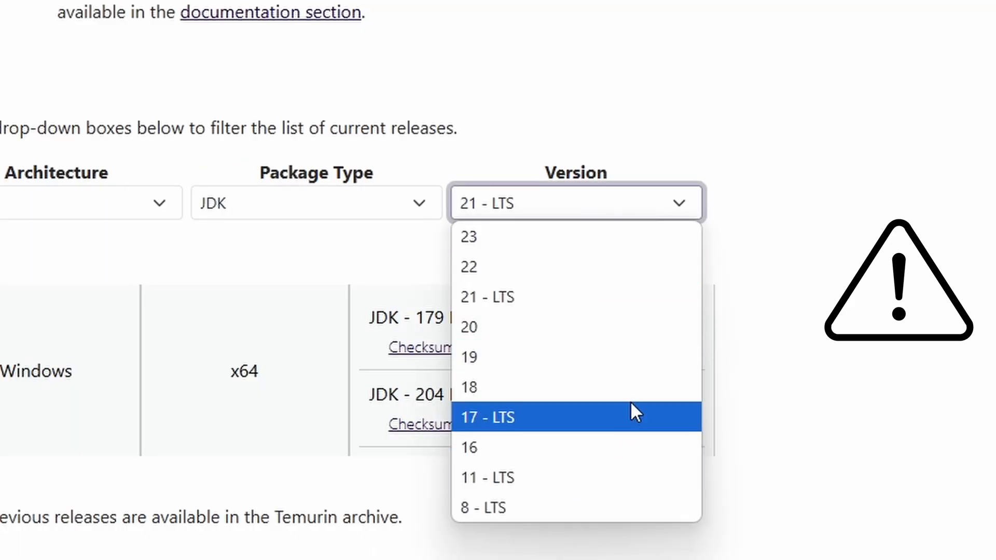
{"action": "left_click", "coordinate": [501, 478]}
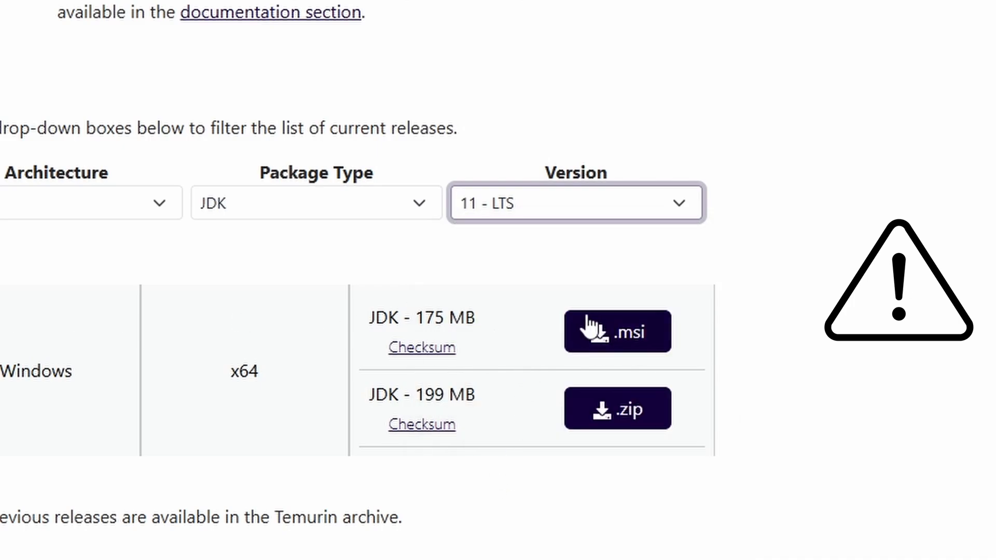
{"action": "mouse_move", "coordinate": [733, 548]}
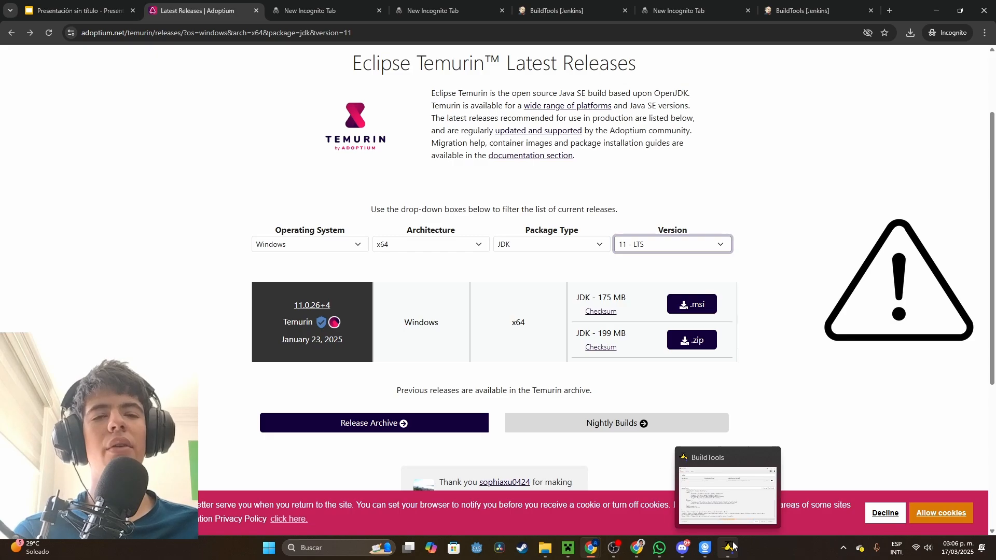
{"action": "left_click", "coordinate": [731, 547]}
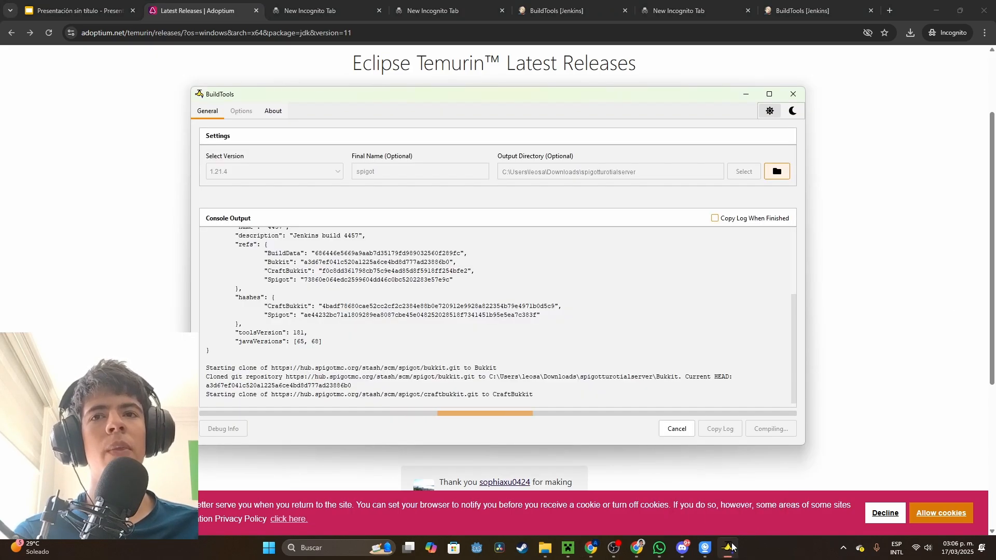
Dismiss the compile success message, close BuildTools and switch to the spigotturotialserver folder in File Explorer
{"action": "left_click_drag", "start_coordinate": [556, 398], "coordinate": [219, 274]}
{"action": "left_click", "coordinate": [362, 341]}
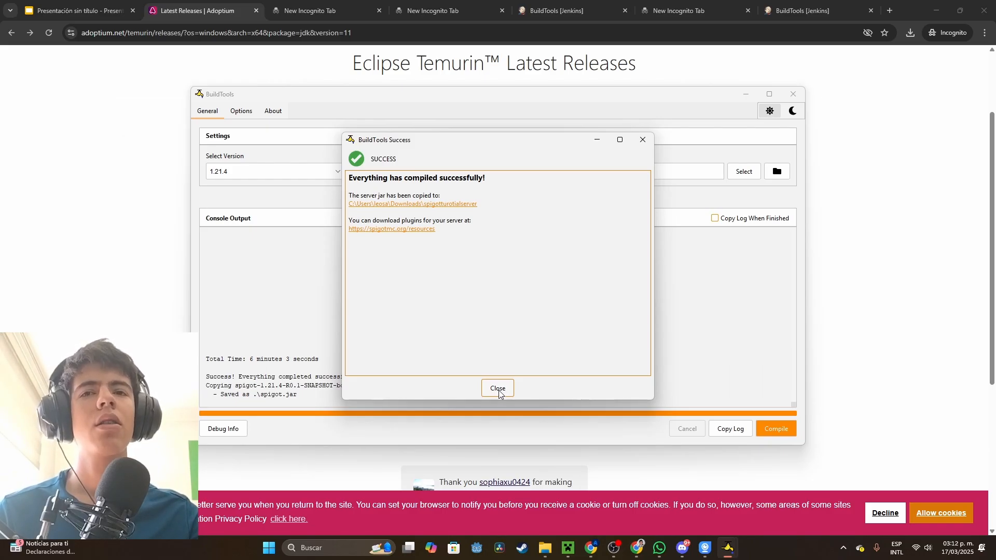
{"action": "left_click", "coordinate": [499, 390]}
{"action": "left_click", "coordinate": [792, 95]}
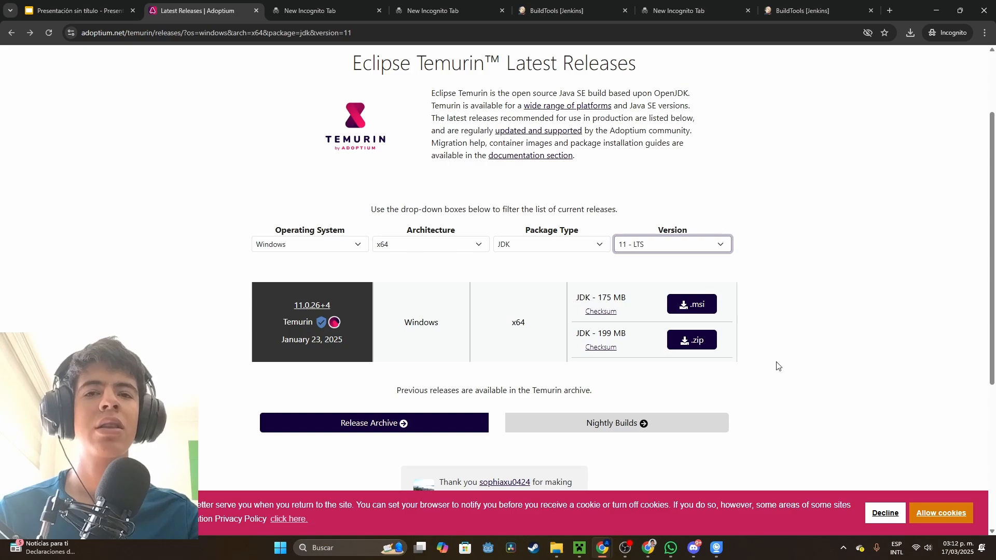
{"action": "left_click", "coordinate": [557, 548]}
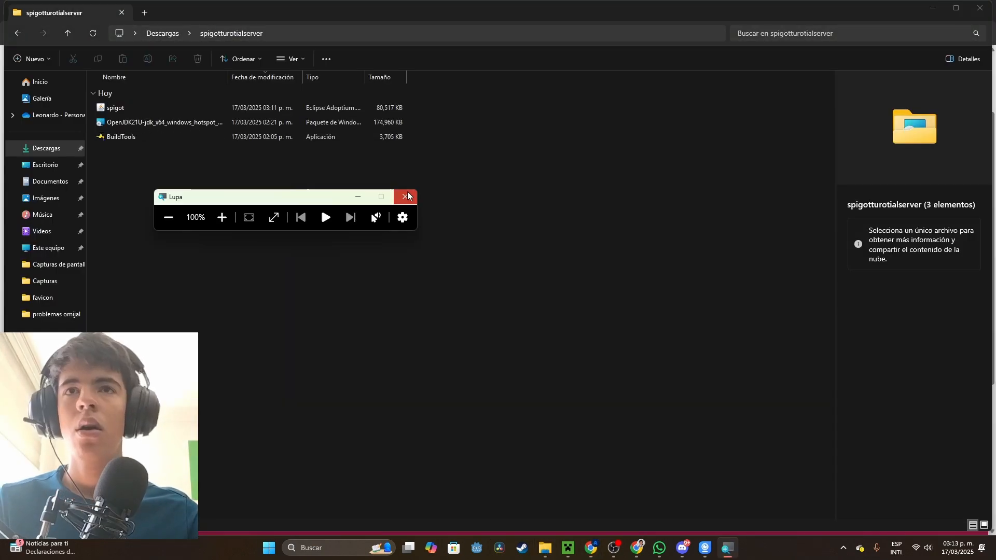
{"action": "left_click", "coordinate": [406, 196]}
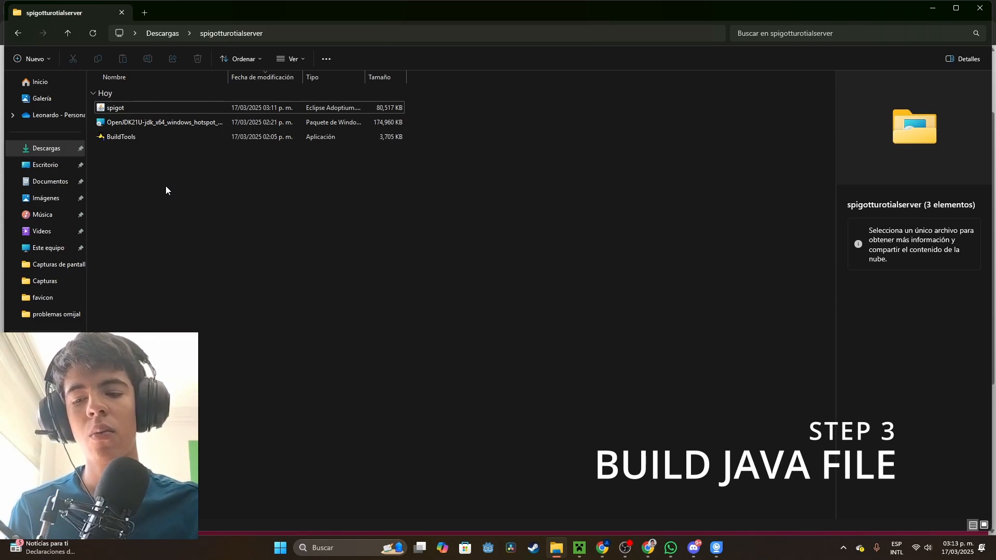
Open a Command Prompt by running cmd and move its window clear of the folder's file list
{"action": "key", "text": "super+r"}
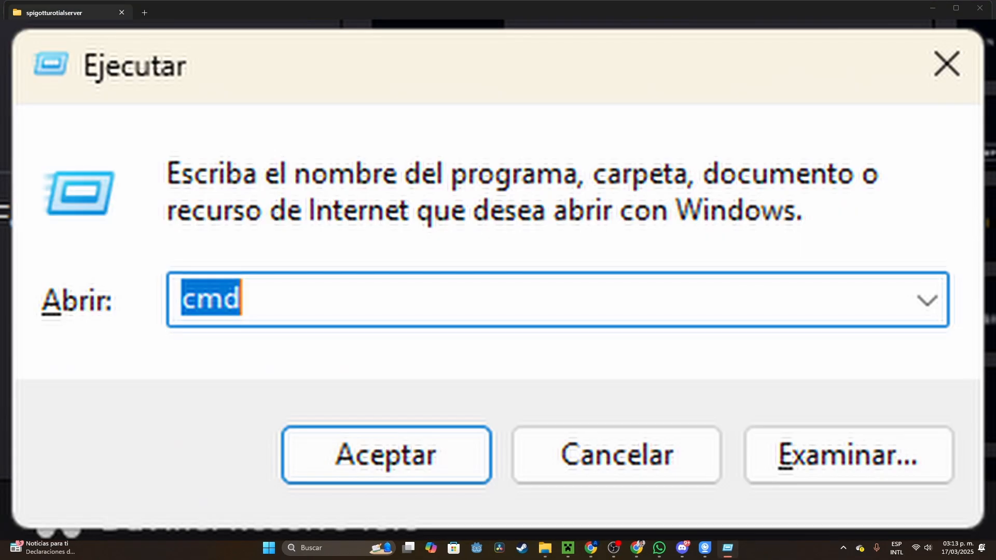
{"action": "key", "text": "Return"}
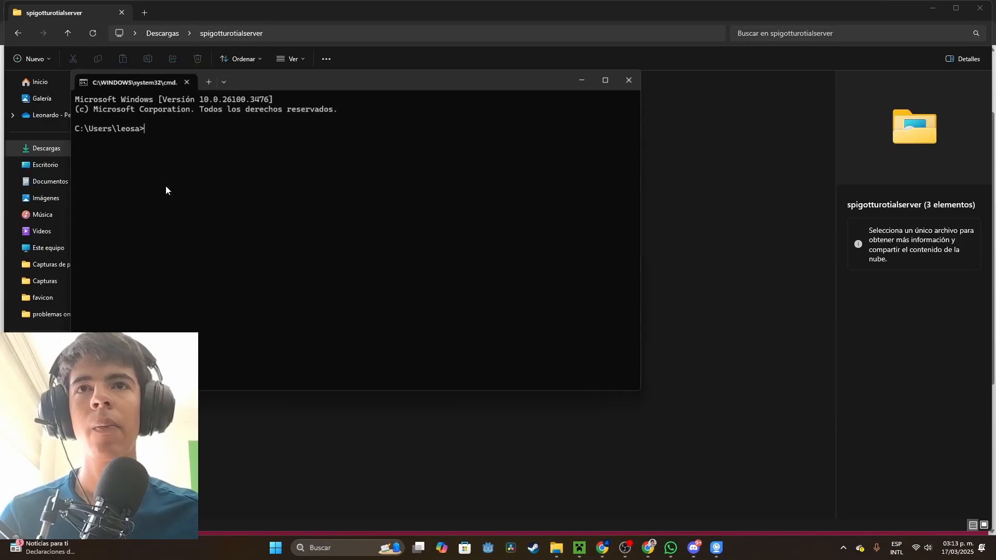
{"action": "left_click_drag", "start_coordinate": [319, 84], "coordinate": [625, 180]}
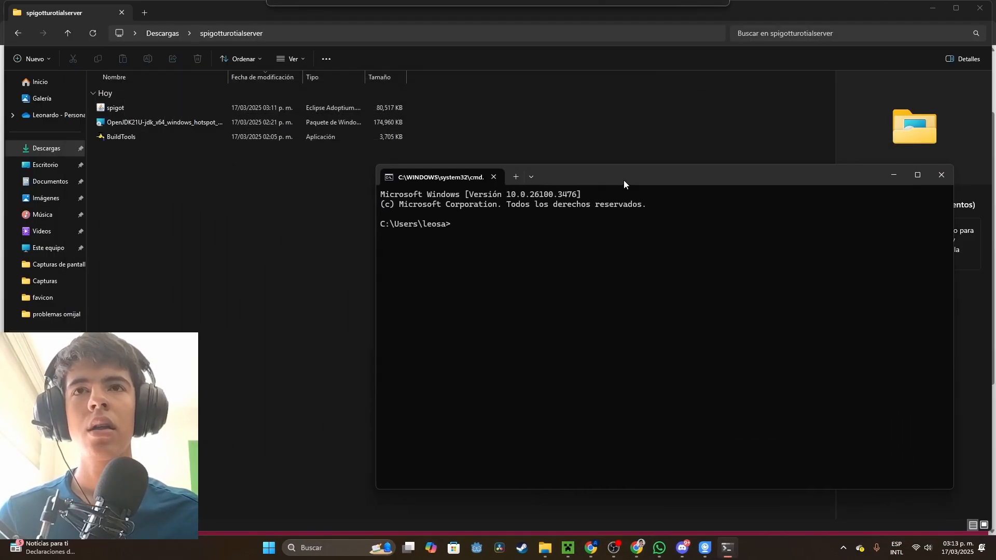
Copy the spigotturotialserver folder's path from File Explorer and change the Command Prompt's directory to it with cd
{"action": "left_click", "coordinate": [233, 166]}
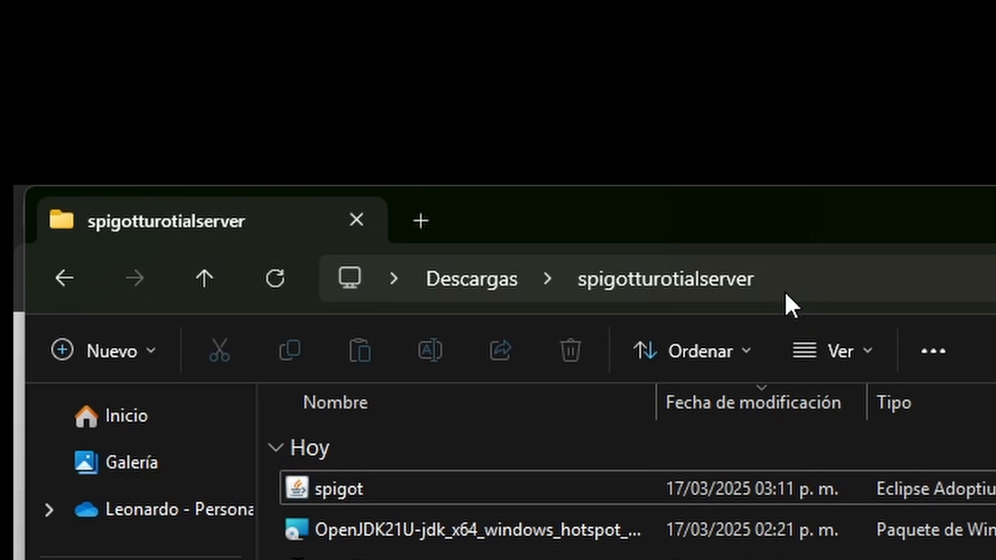
{"action": "left_click", "coordinate": [785, 291]}
{"action": "key", "text": "ctrl+c"}
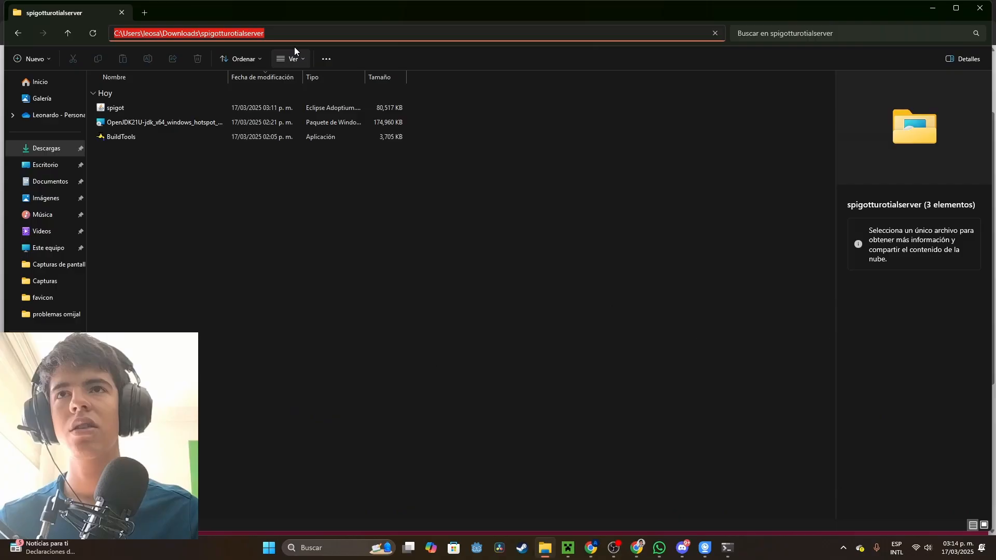
{"action": "left_click", "coordinate": [430, 198]}
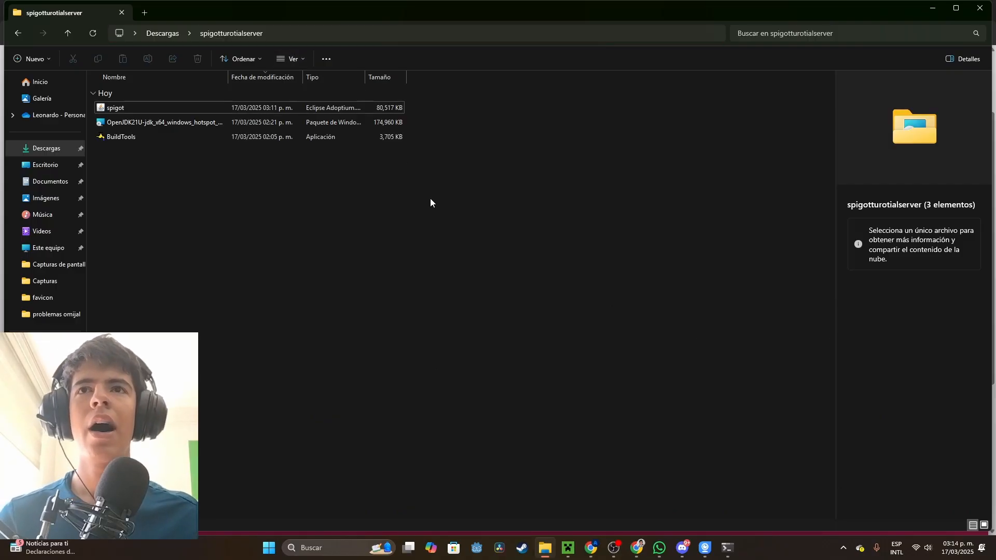
{"action": "key", "text": "alt+Tab"}
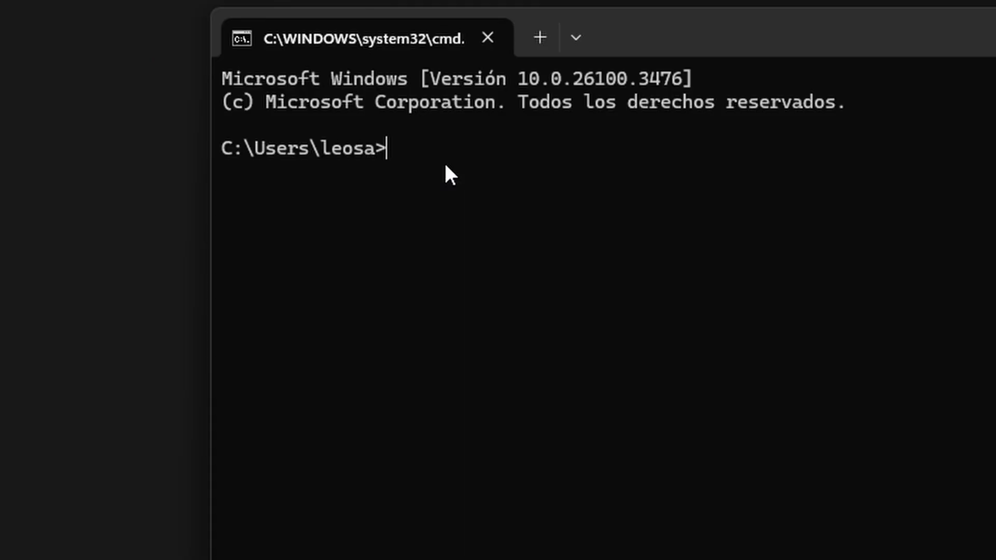
{"action": "key", "text": "ctrl+v"}
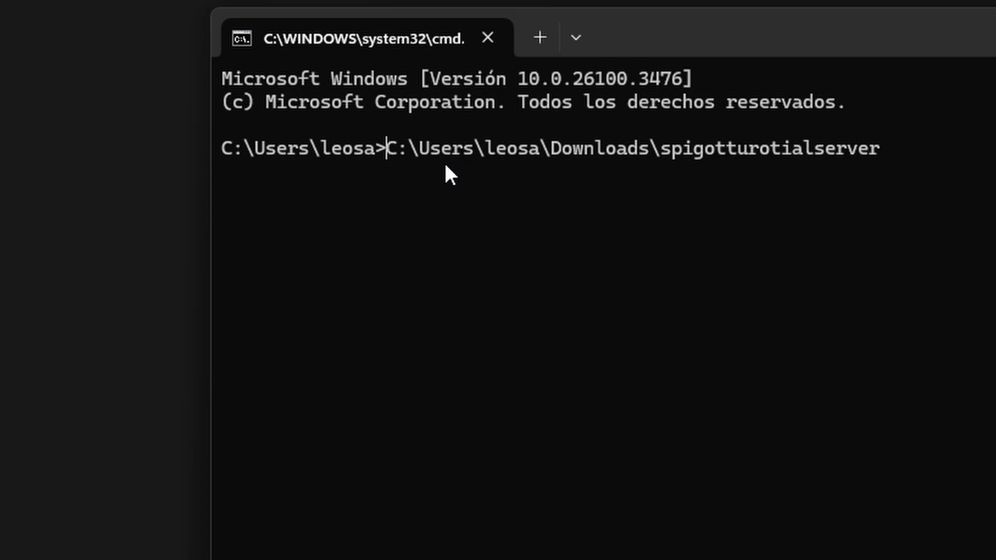
{"action": "type", "text": "d"}
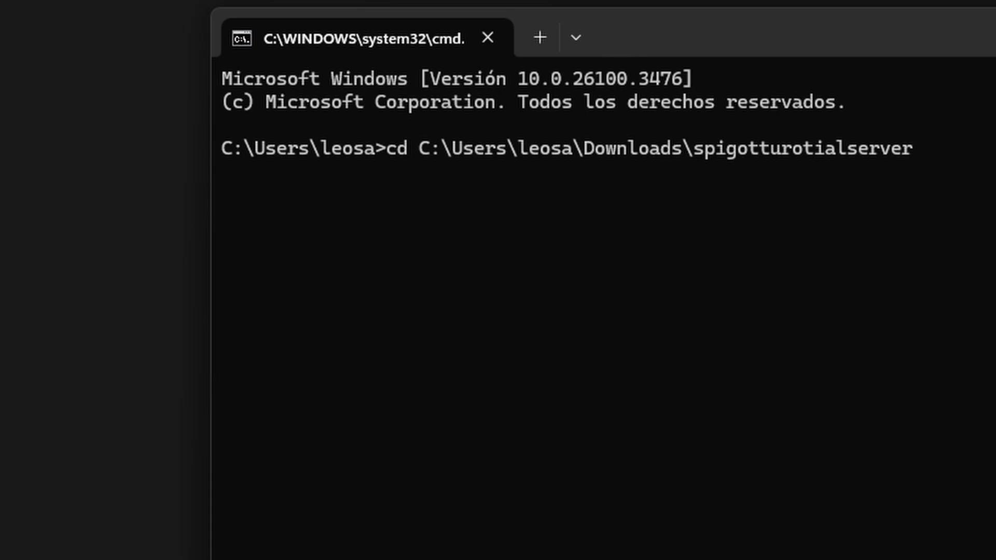
{"action": "key", "text": "Return"}
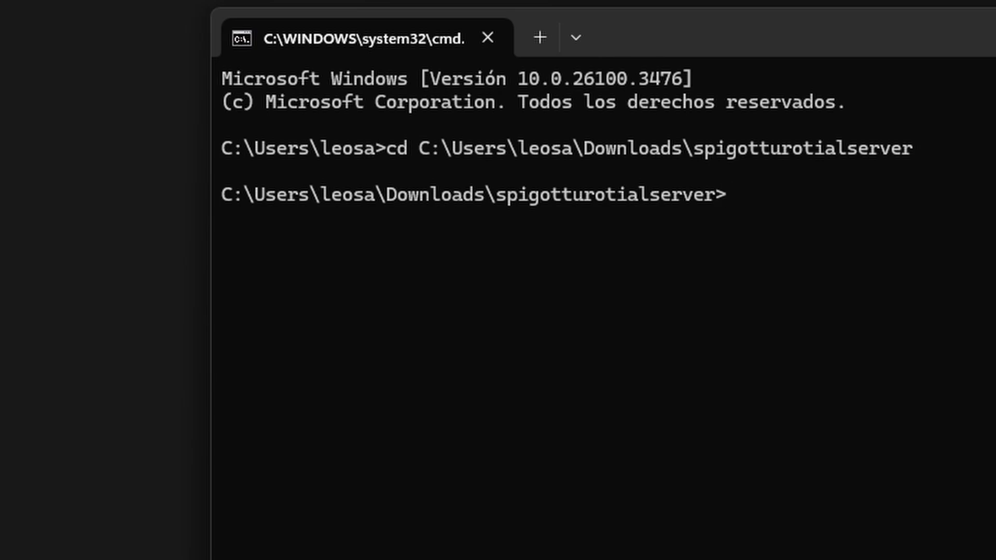
Run java -jar spigot.jar in the server folder
{"action": "type", "text": "java -jar"}
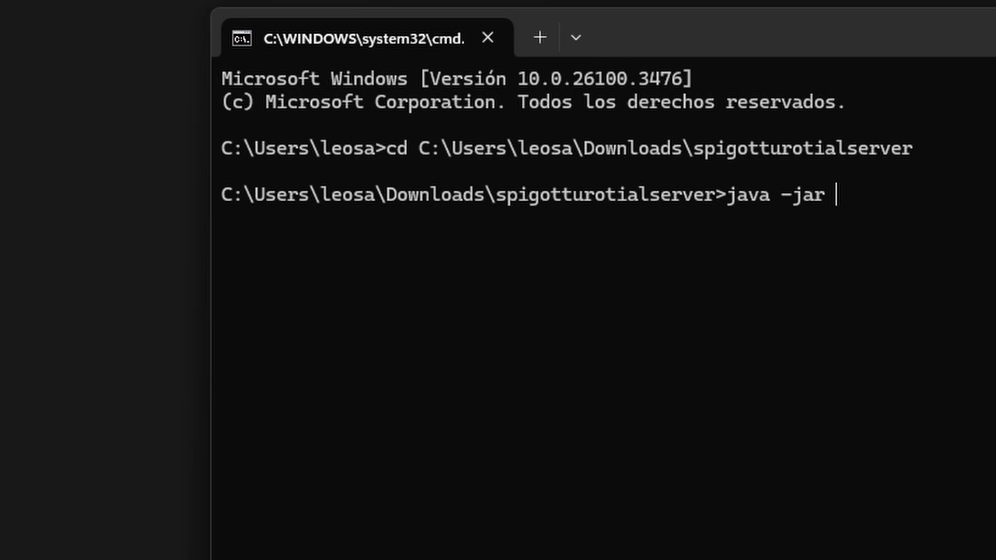
{"action": "type", "text": " spigot."}
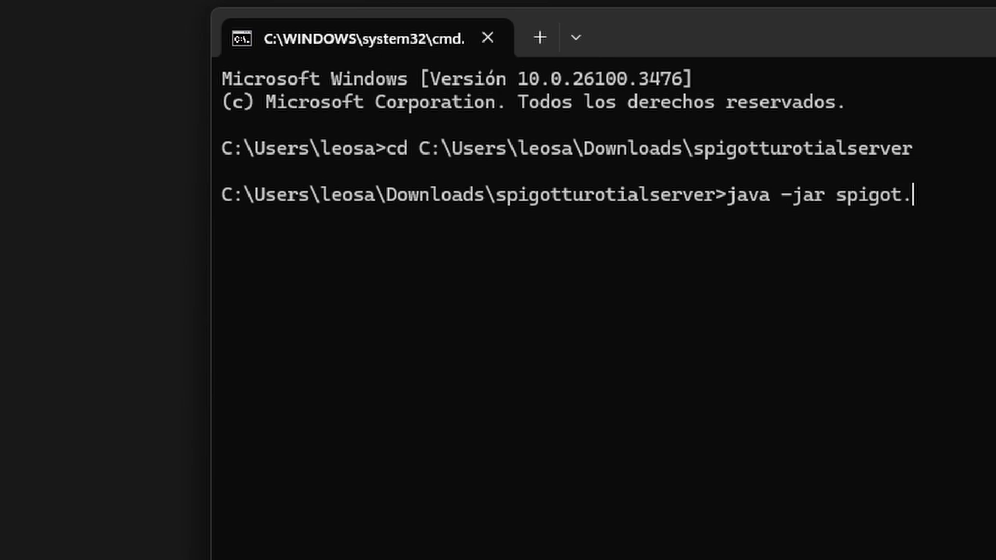
{"action": "type", "text": "jar"}
{"action": "key", "text": "Return"}
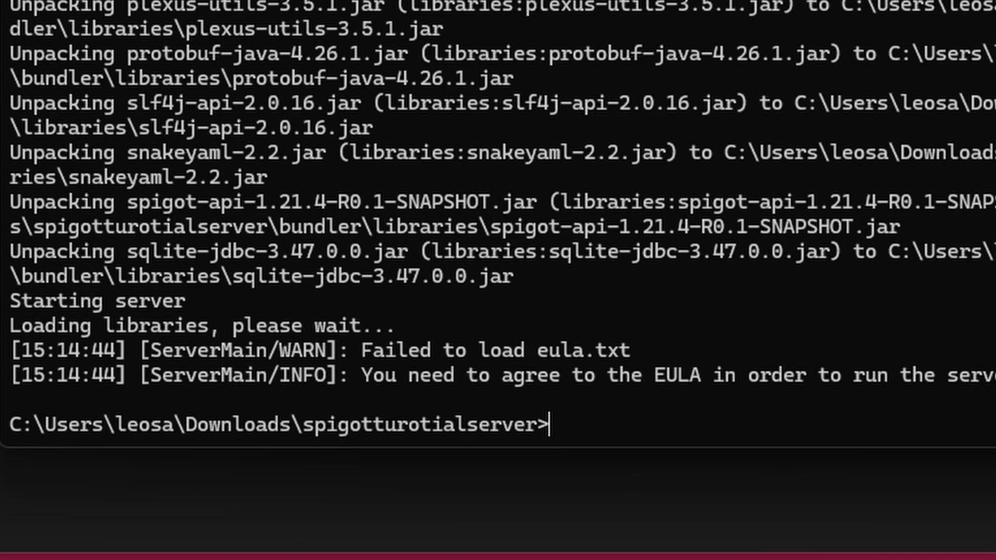
Open the eula text file from the server folder, accept the agreement with eula=true, and save and close it
{"action": "left_click_drag", "start_coordinate": [995, 375], "coordinate": [393, 369]}
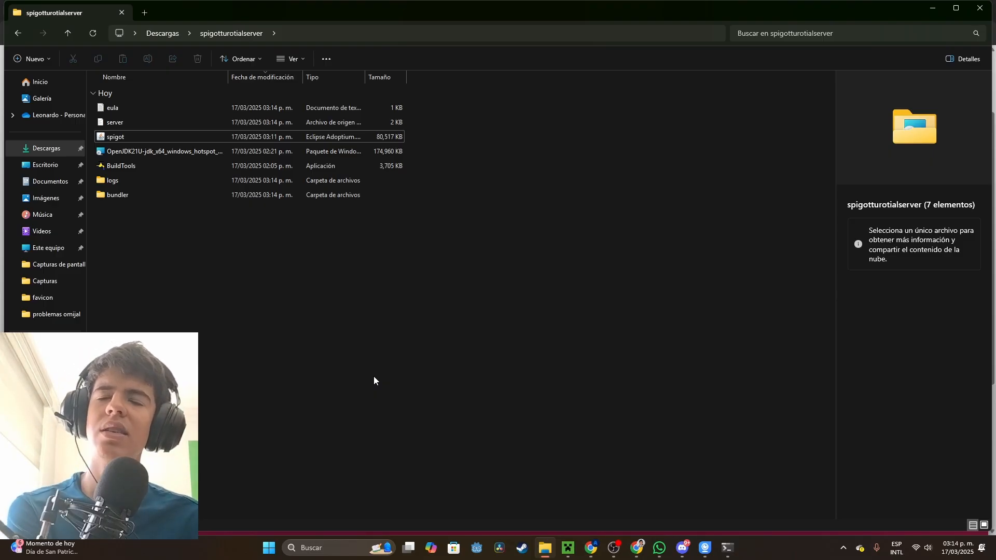
{"action": "double_click", "coordinate": [176, 106]}
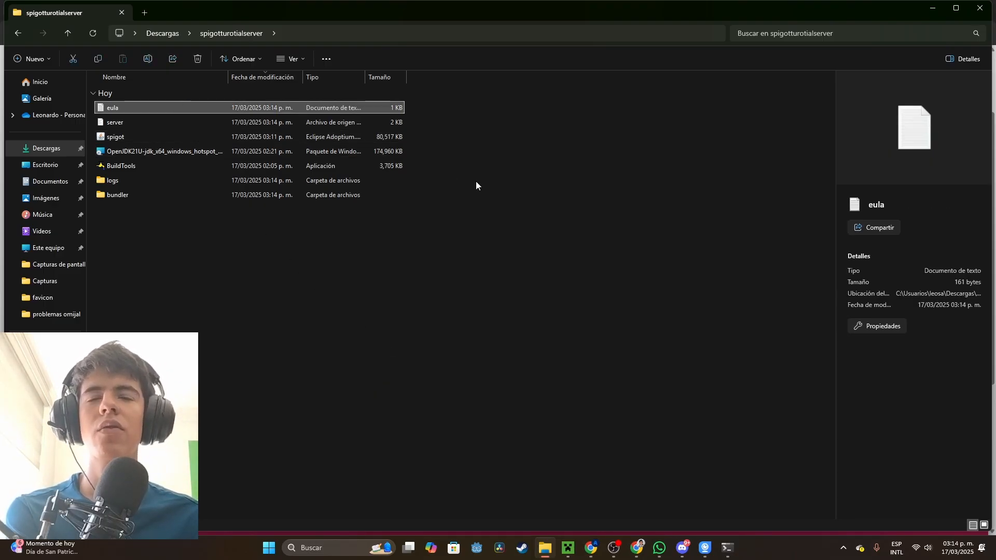
{"action": "left_click", "coordinate": [229, 136]}
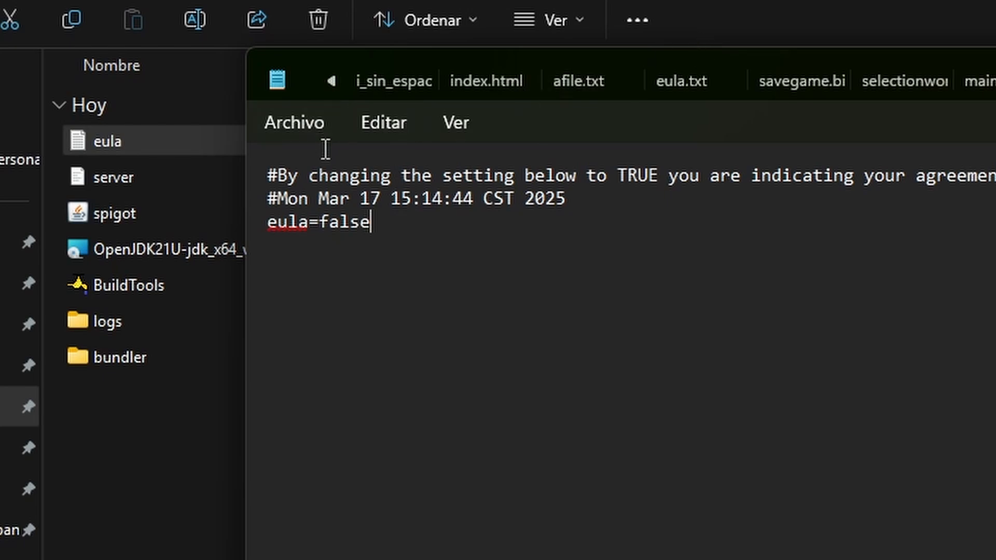
{"action": "key", "text": "BackSpace"}
{"action": "key", "text": "BackSpace"}
{"action": "key", "text": "BackSpace"}
{"action": "key", "text": "BackSpace"}
{"action": "key", "text": "BackSpace"}
{"action": "type", "text": "tre"}
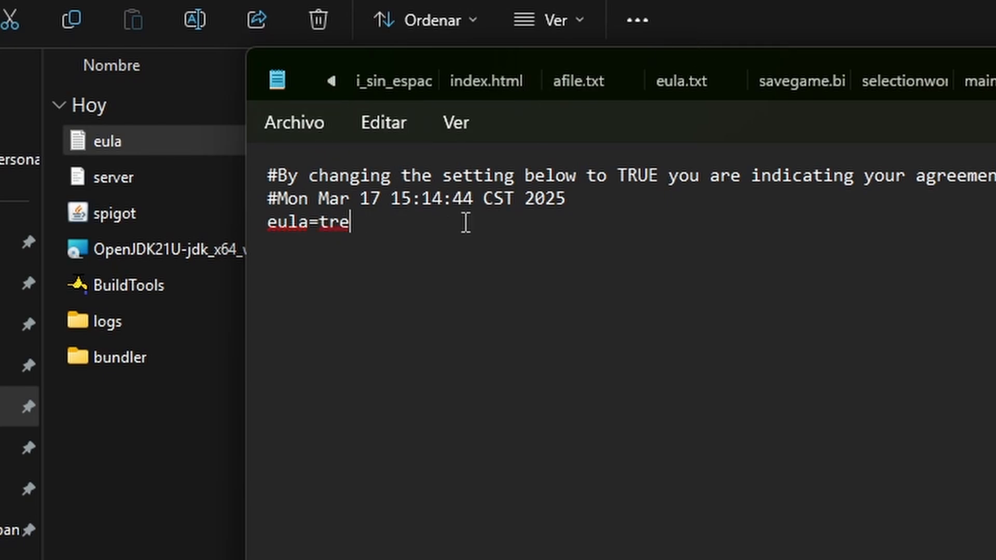
{"action": "key", "text": "Left"}
{"action": "type", "text": "u"}
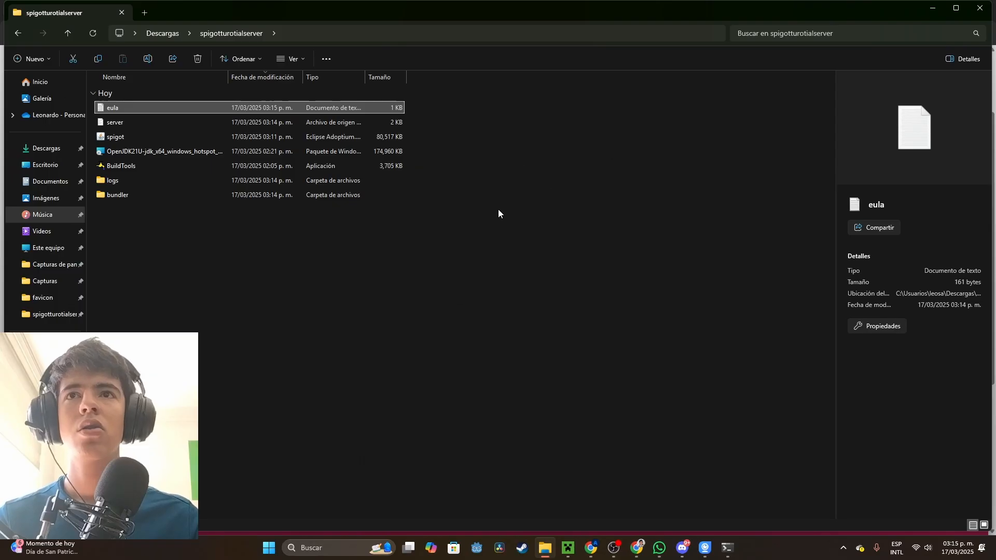
{"action": "left_click", "coordinate": [498, 210]}
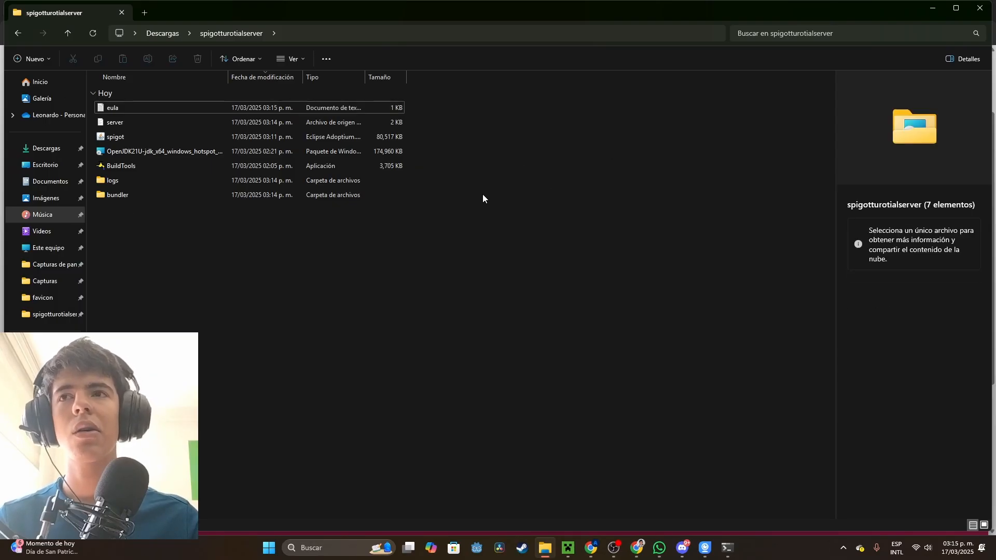
Switch back to the Command Prompt, run java -jar spigot.jar again and move the Minecraft server window aside
{"action": "left_click", "coordinate": [732, 555]}
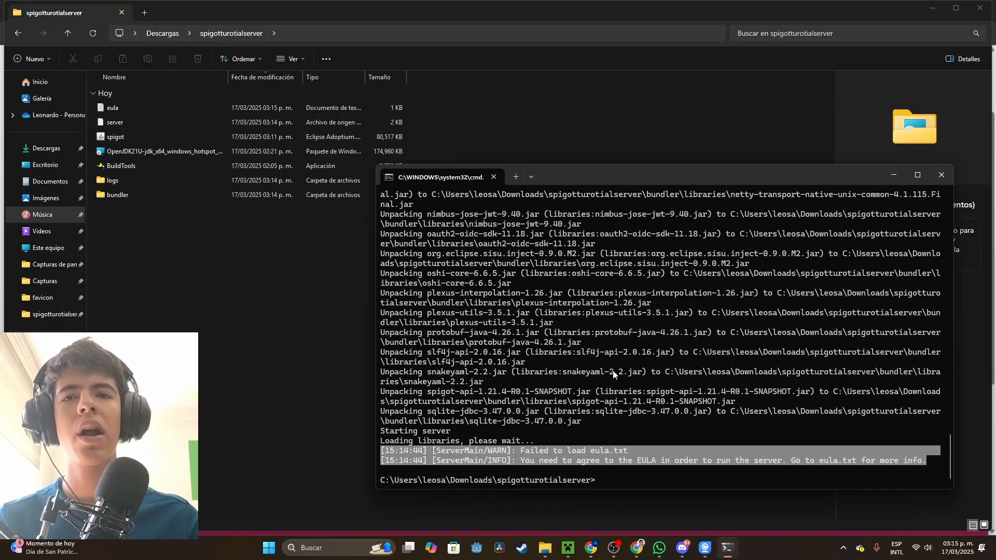
{"action": "left_click_drag", "start_coordinate": [607, 175], "coordinate": [540, 65]}
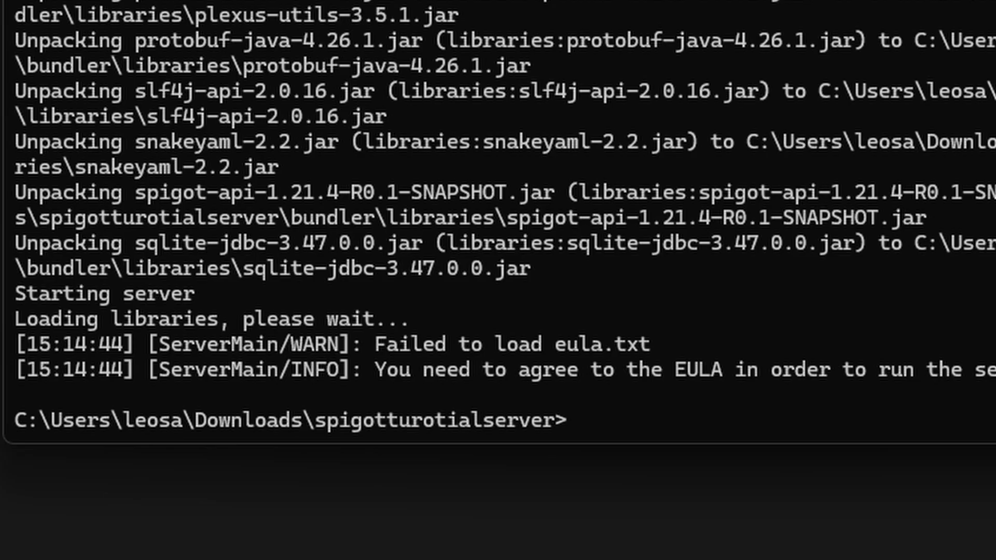
{"action": "key", "text": "Up"}
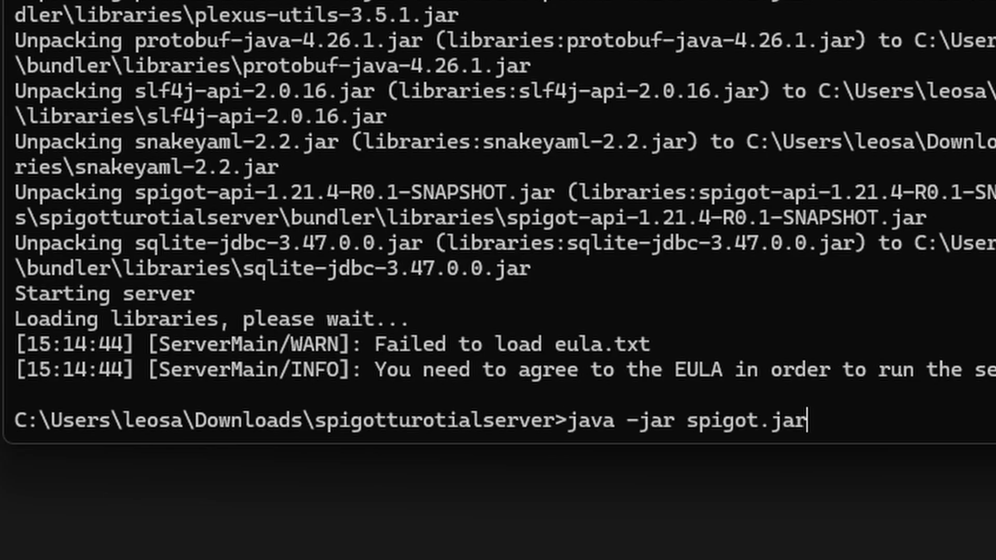
{"action": "key", "text": "Return"}
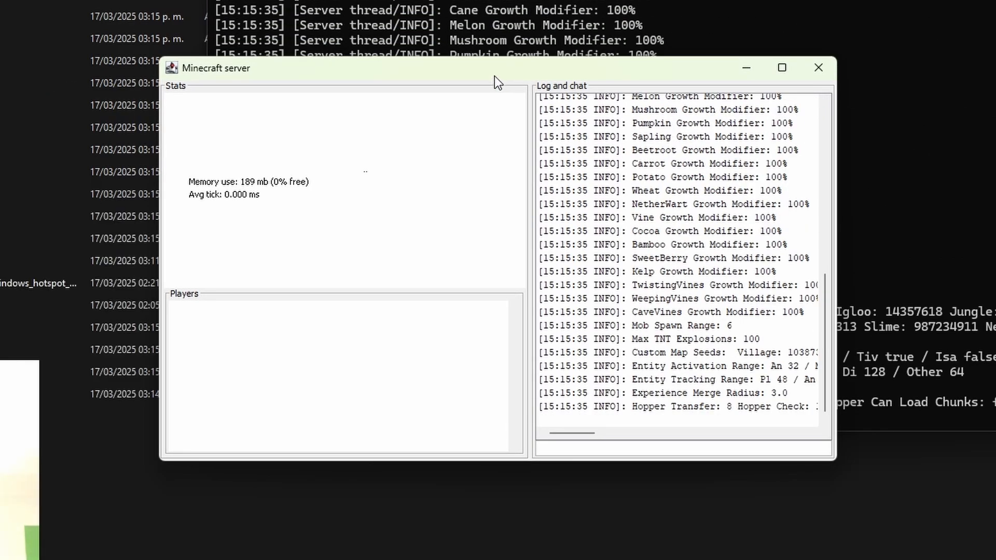
{"action": "left_click_drag", "start_coordinate": [494, 77], "coordinate": [243, 0]}
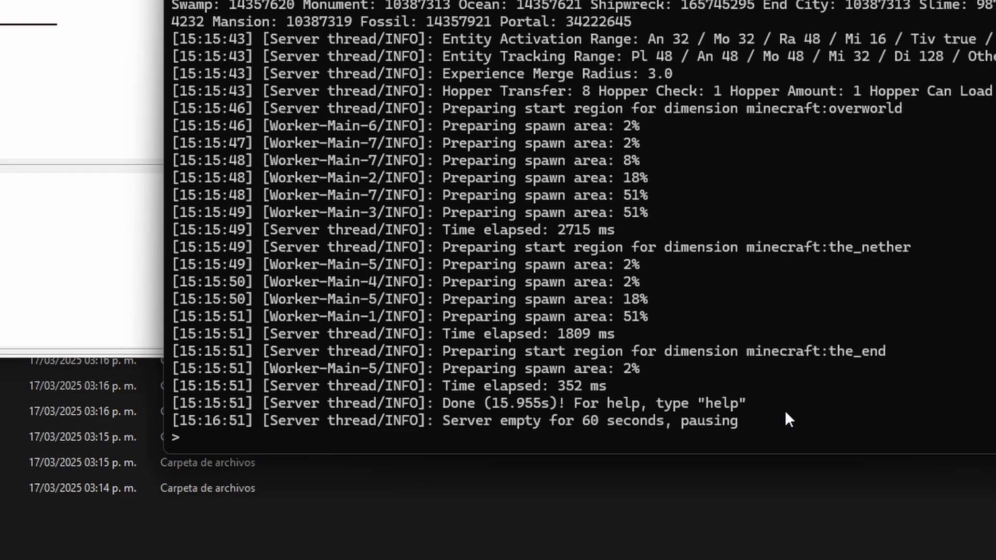
Examine the server's console log for the startup completion line and the address and port it starts on
{"action": "left_click_drag", "start_coordinate": [786, 410], "coordinate": [177, 407]}
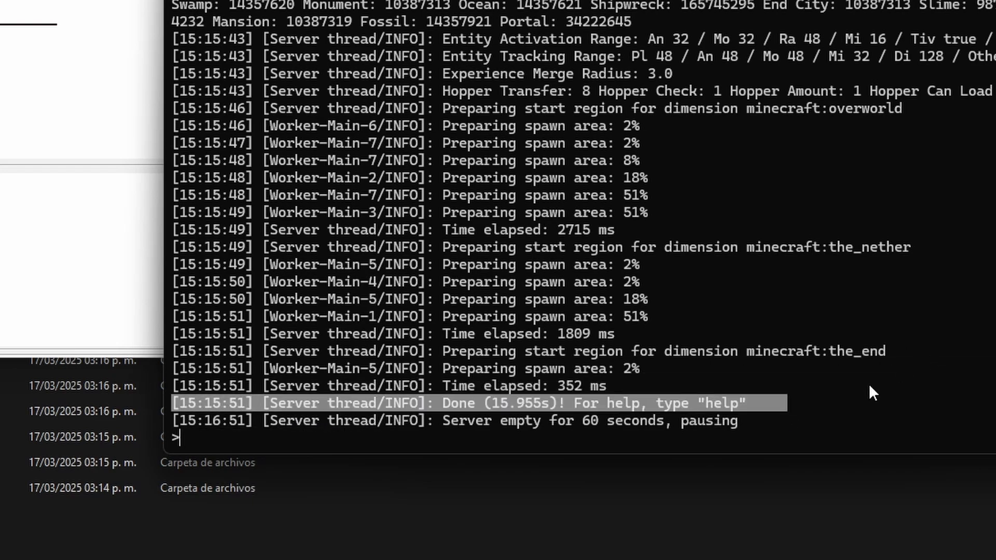
{"action": "left_click", "coordinate": [842, 398]}
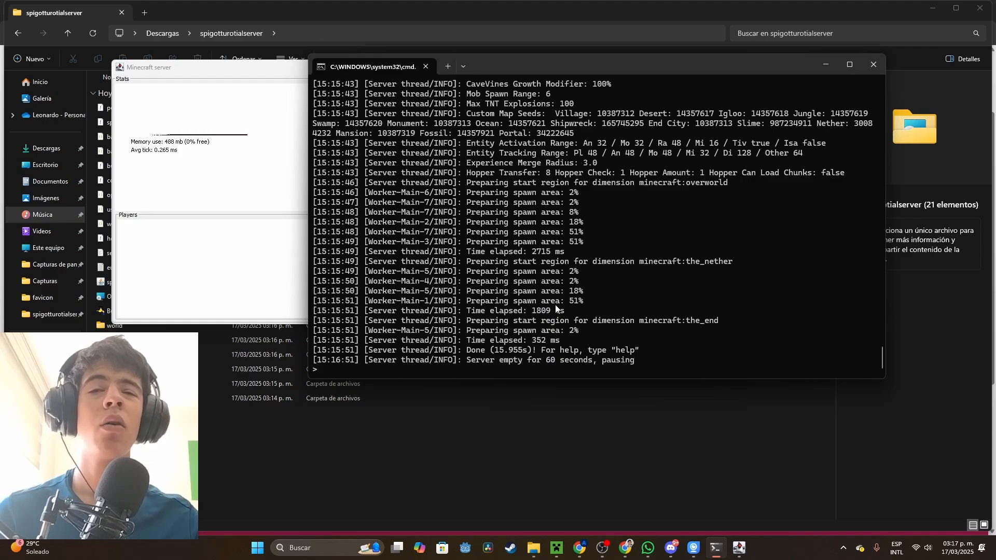
{"action": "scroll", "coordinate": [556, 309], "scroll_direction": "up", "scroll_amount": 20}
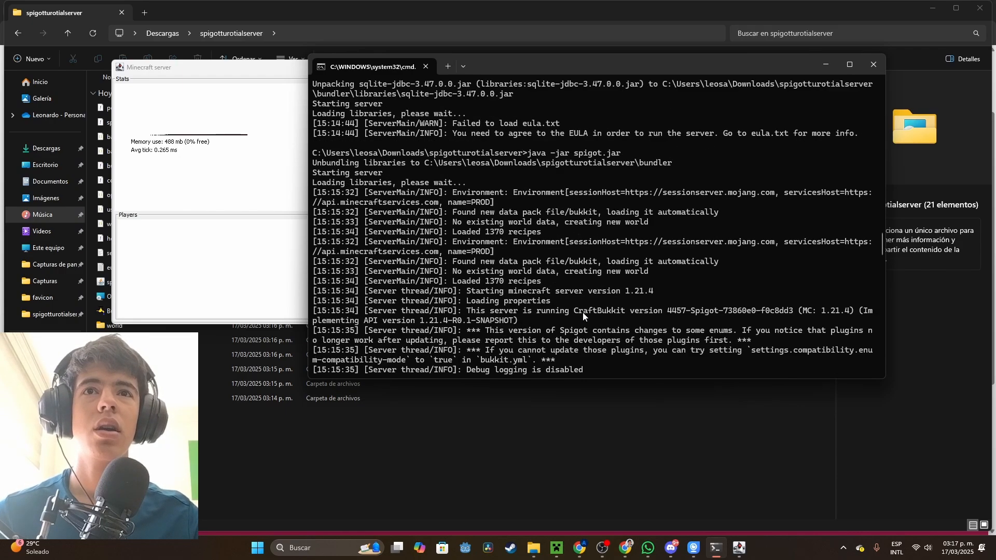
{"action": "scroll", "coordinate": [583, 313], "scroll_direction": "up", "scroll_amount": 3}
{"action": "scroll", "coordinate": [583, 312], "scroll_direction": "down", "scroll_amount": 6}
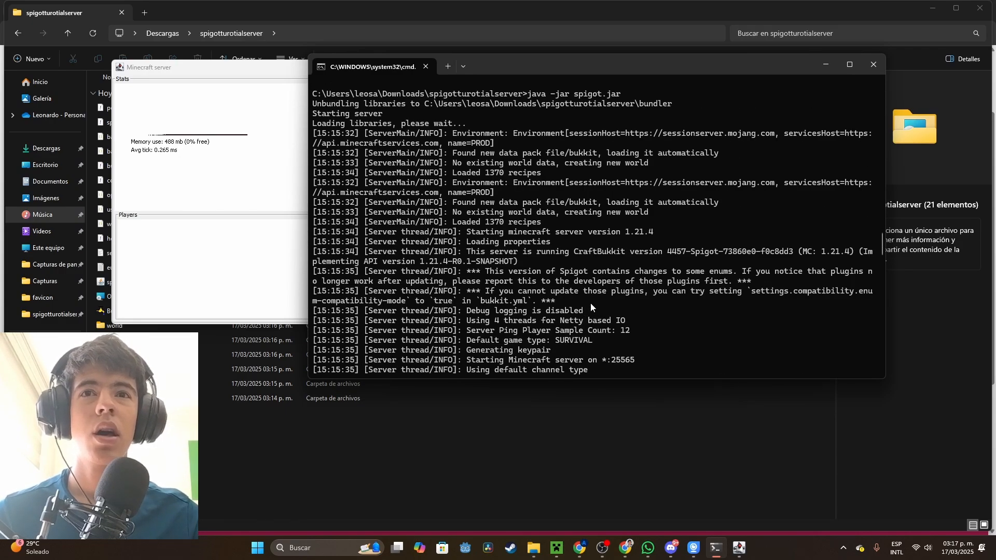
{"action": "scroll", "coordinate": [591, 306], "scroll_direction": "up", "scroll_amount": 2}
{"action": "scroll", "coordinate": [603, 306], "scroll_direction": "down", "scroll_amount": 4}
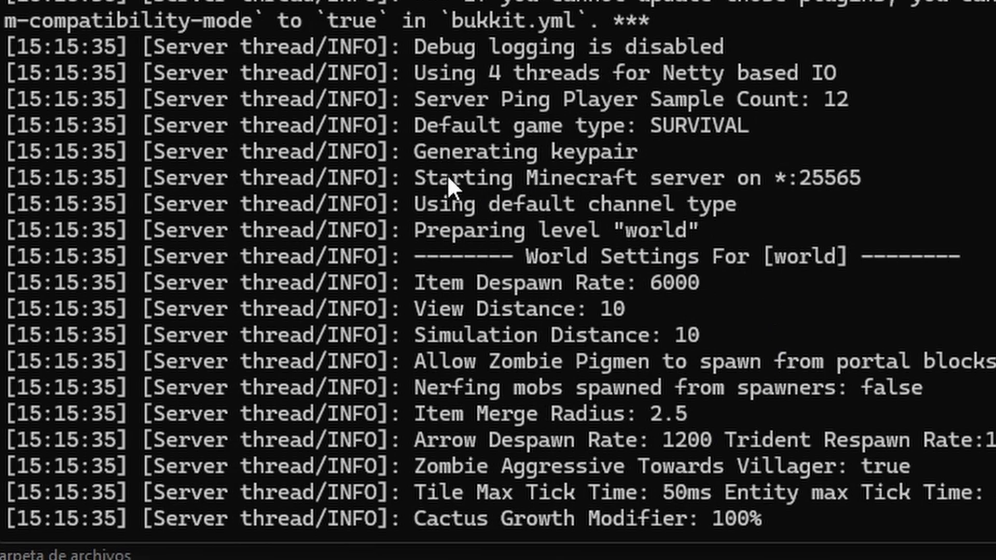
{"action": "left_click_drag", "start_coordinate": [775, 178], "coordinate": [797, 189]}
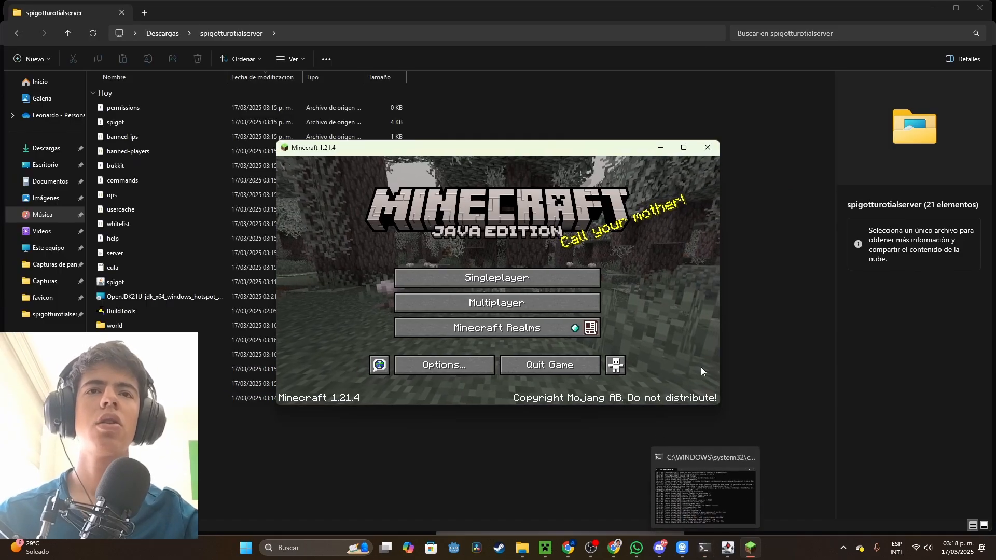
Maximize the Minecraft window and join the multiplayer server through a direct connection to localhost
{"action": "left_click", "coordinate": [683, 148]}
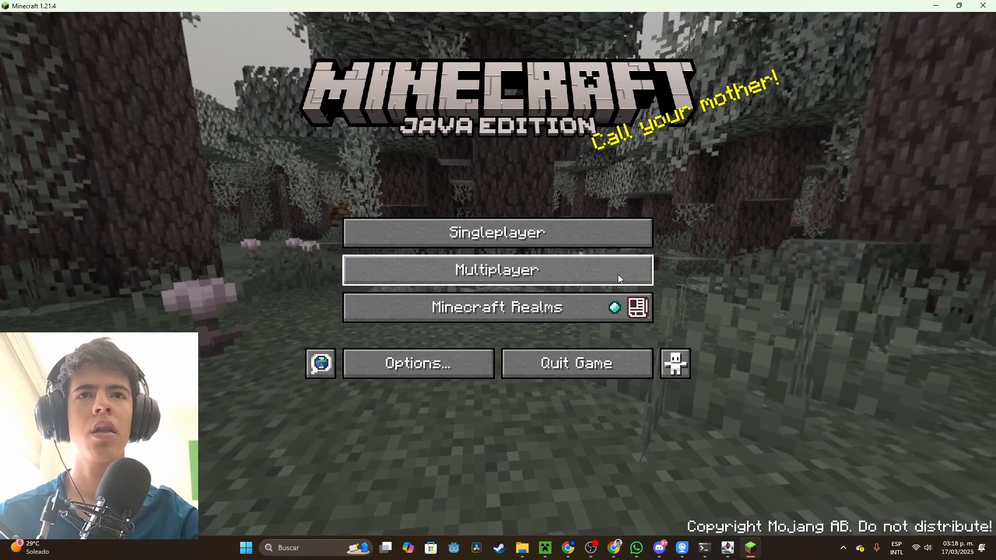
{"action": "left_click", "coordinate": [619, 277]}
{"action": "left_click", "coordinate": [543, 469]}
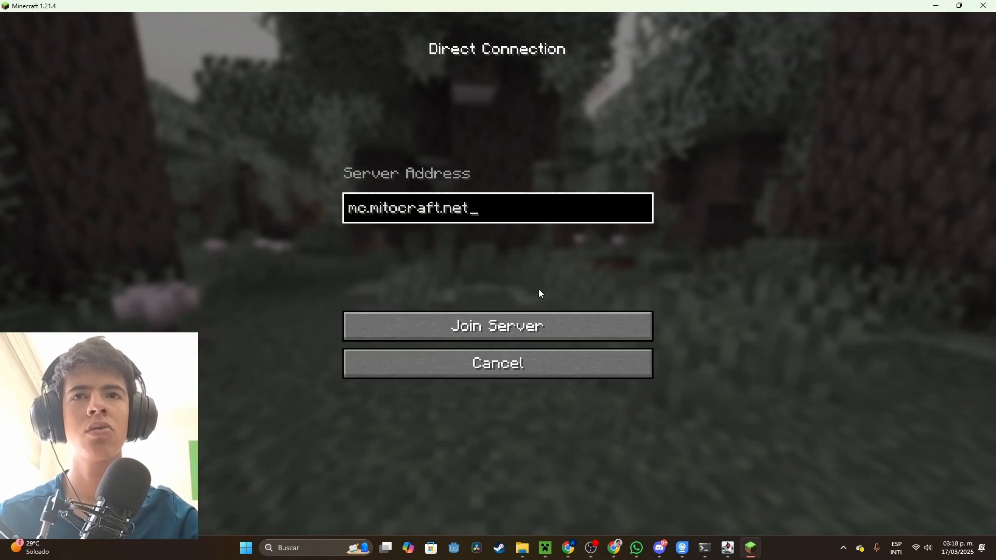
{"action": "key", "text": "ctrl+a"}
{"action": "key", "text": "BackSpace"}
{"action": "type", "text": "local"}
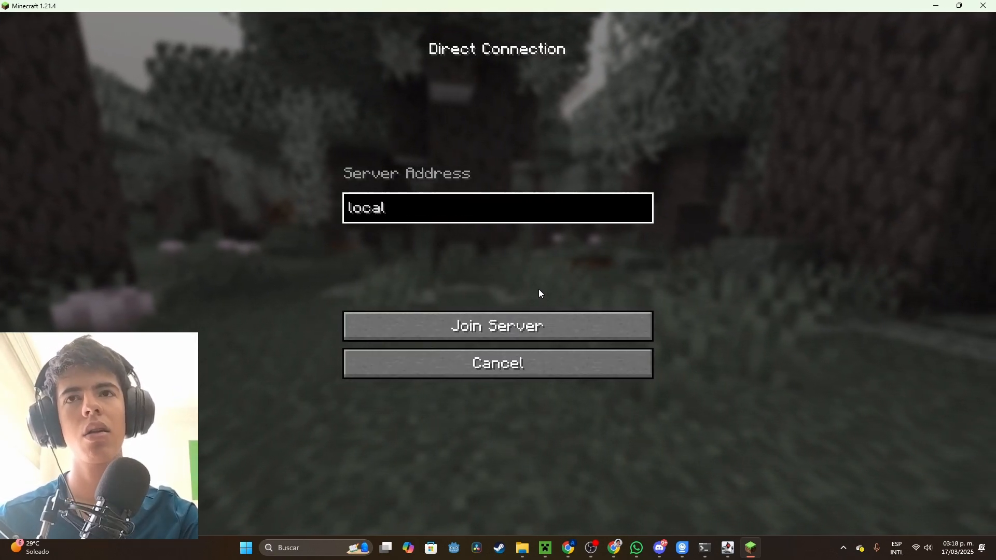
{"action": "type", "text": "host"}
{"action": "key", "text": "Return"}
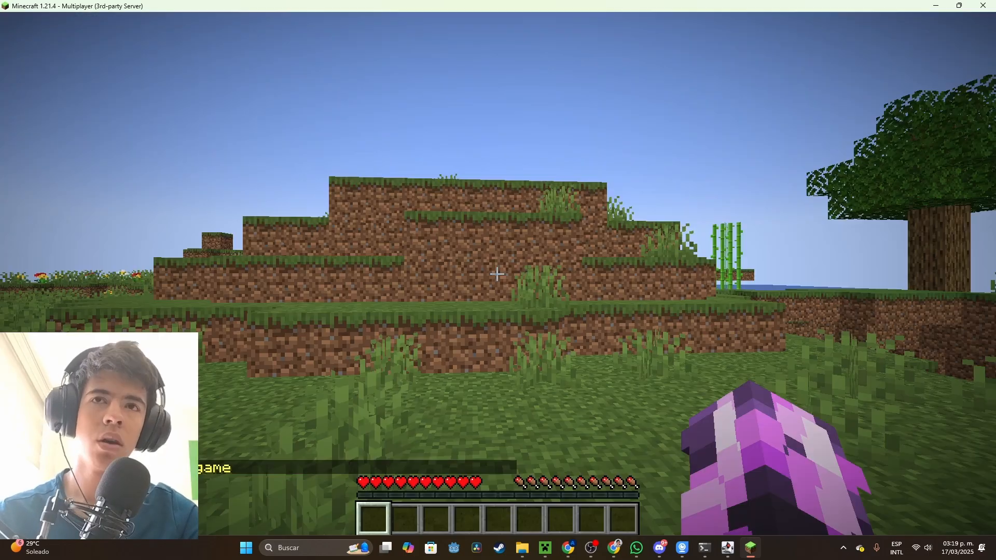
Walk the character across the grassland while cycling the camera perspective, finishing in the front-facing third-person view
{"action": "key", "text": "w"}
{"action": "key", "text": "F5"}
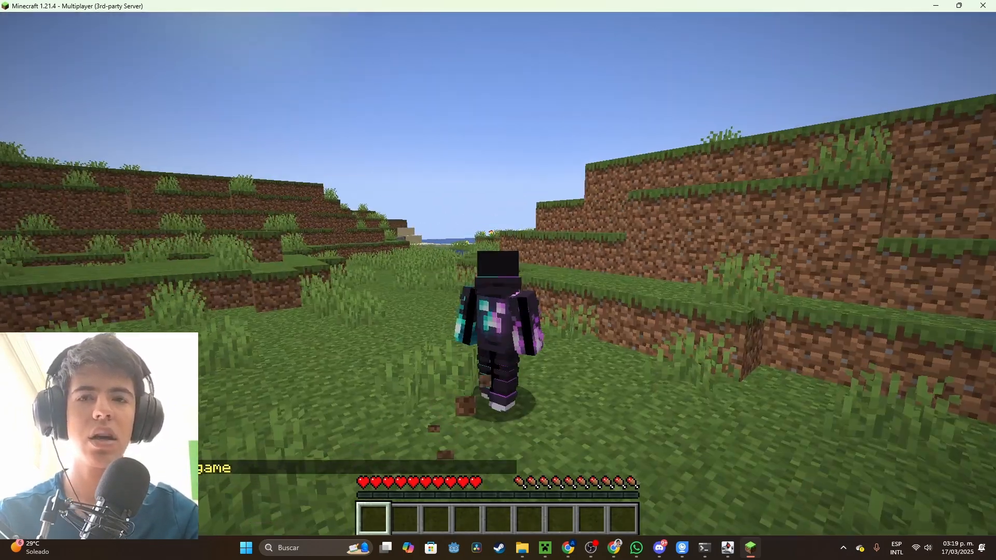
{"action": "key", "text": "F5"}
{"action": "key", "text": "F5"}
{"action": "key", "text": "F5"}
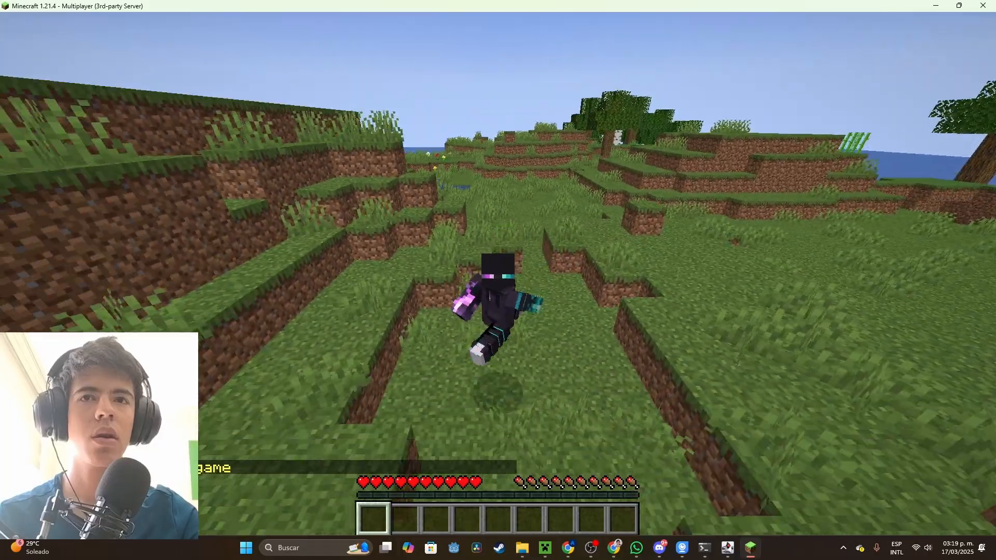
{"action": "key", "text": "F5"}
{"action": "key", "text": "w"}
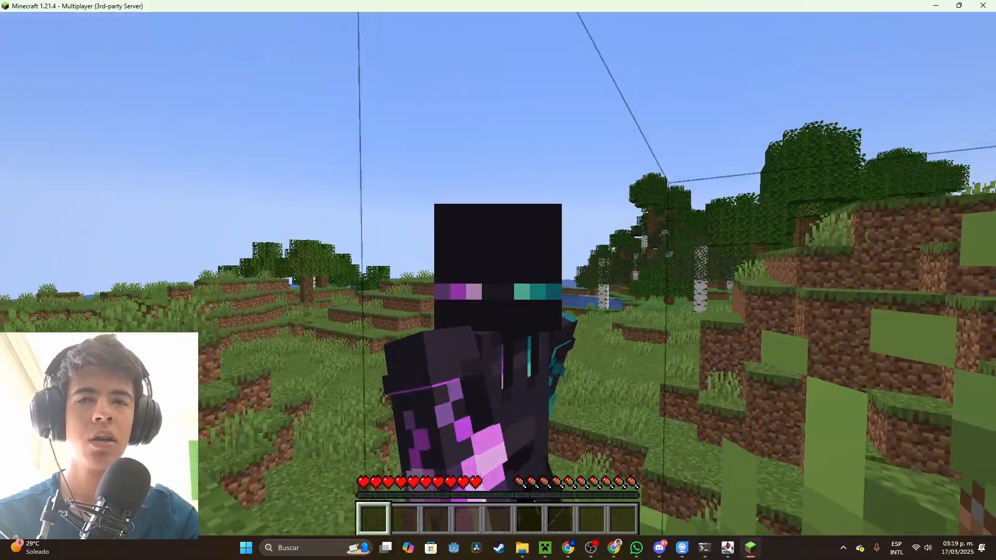
Disconnect from the server and join it again through a direct connection to 127.0.0.1
{"action": "key", "text": "Escape"}
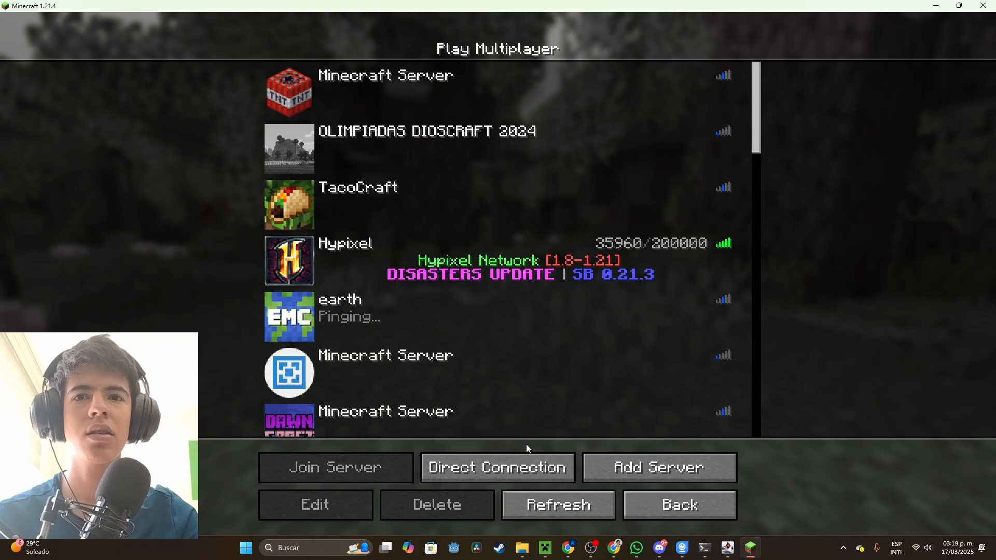
{"action": "left_click", "coordinate": [519, 465]}
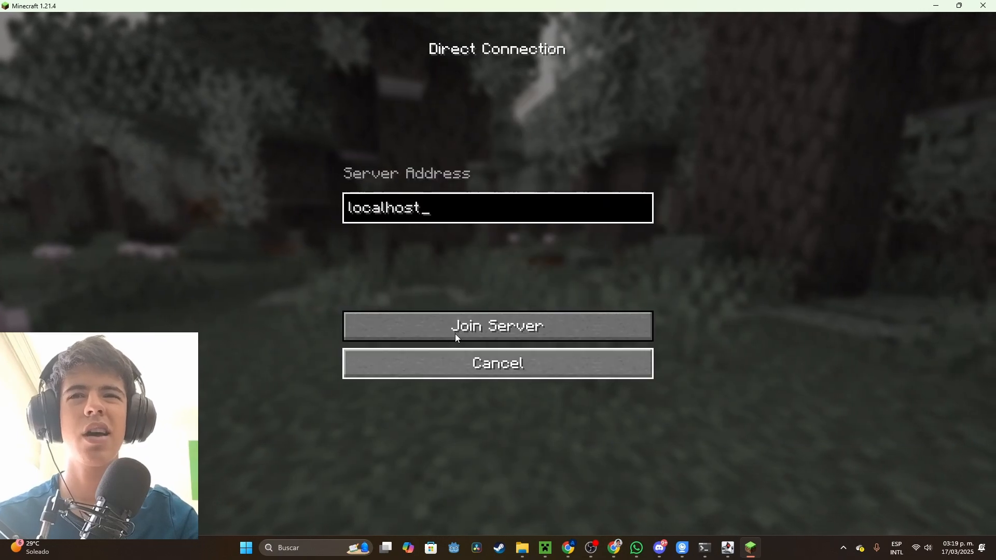
{"action": "key", "text": "ctrl+a"}
{"action": "key", "text": "BackSpace"}
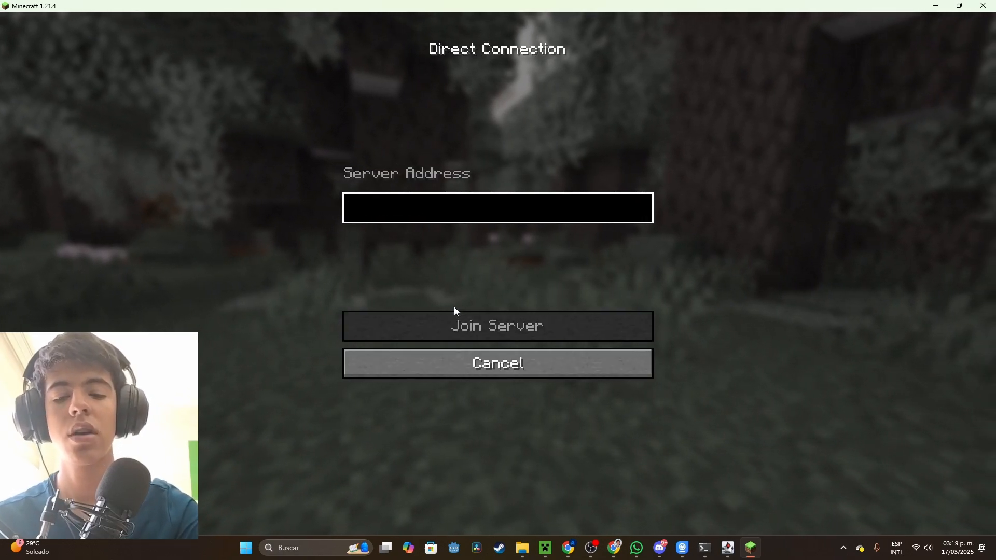
{"action": "type", "text": "127.0"}
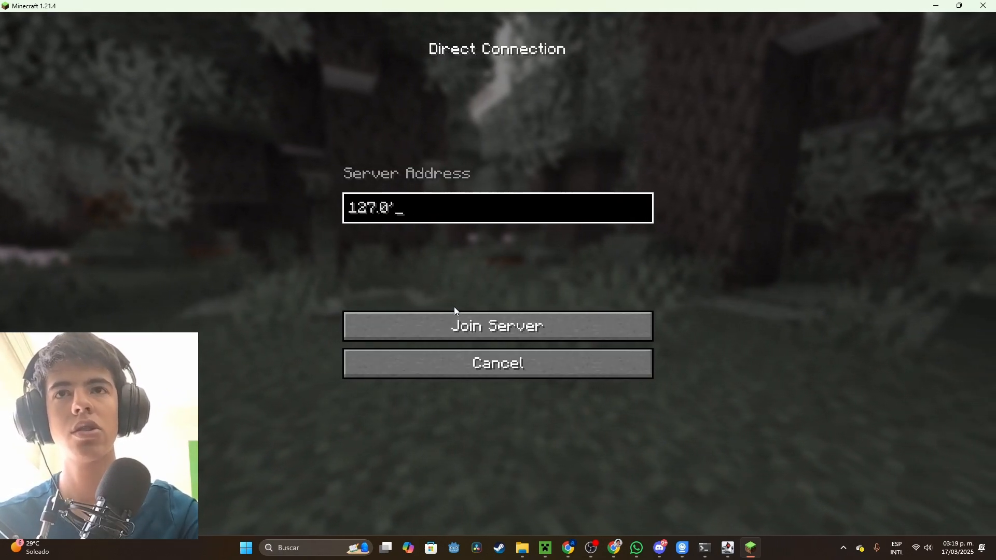
{"action": "type", "text": ".0.1"}
{"action": "key", "text": "Return"}
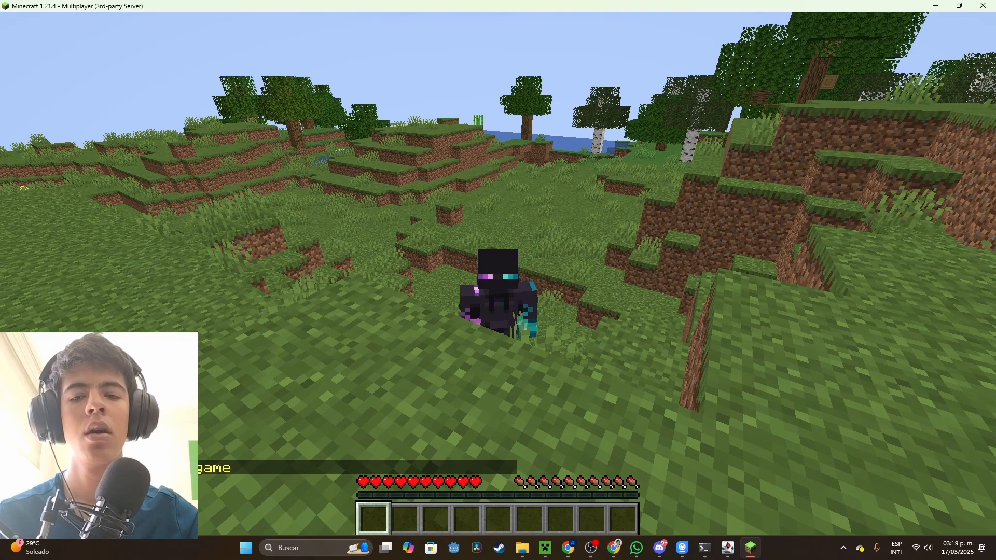
Leave the server and reconnect directly with the port included, using the address 127.0.0.1:25565
{"action": "key", "text": "Escape"}
{"action": "left_click", "coordinate": [495, 317]}
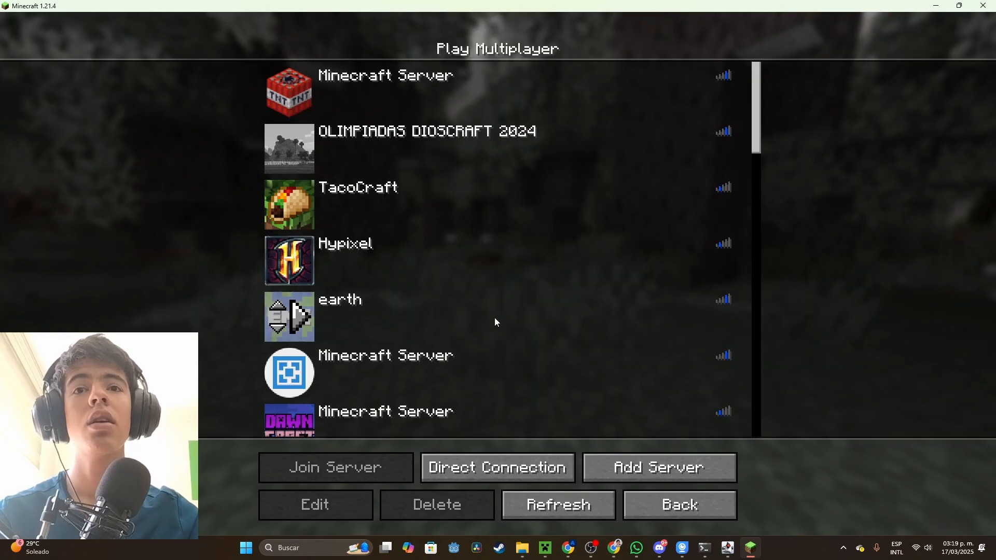
{"action": "left_click", "coordinate": [521, 465]}
{"action": "key", "text": "BackSpace"}
{"action": "type", "text": "\""}
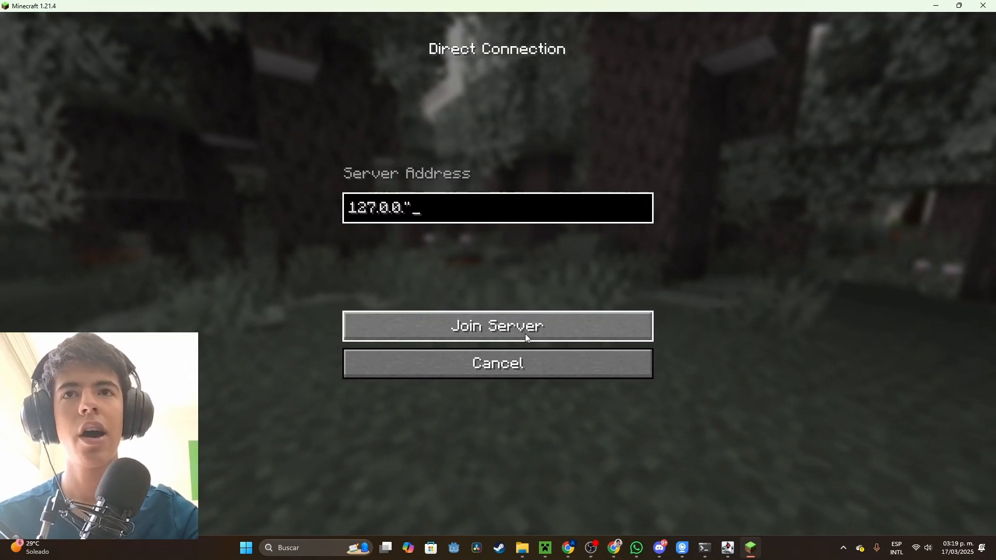
{"action": "key", "text": "BackSpace"}
{"action": "type", "text": "1:25"}
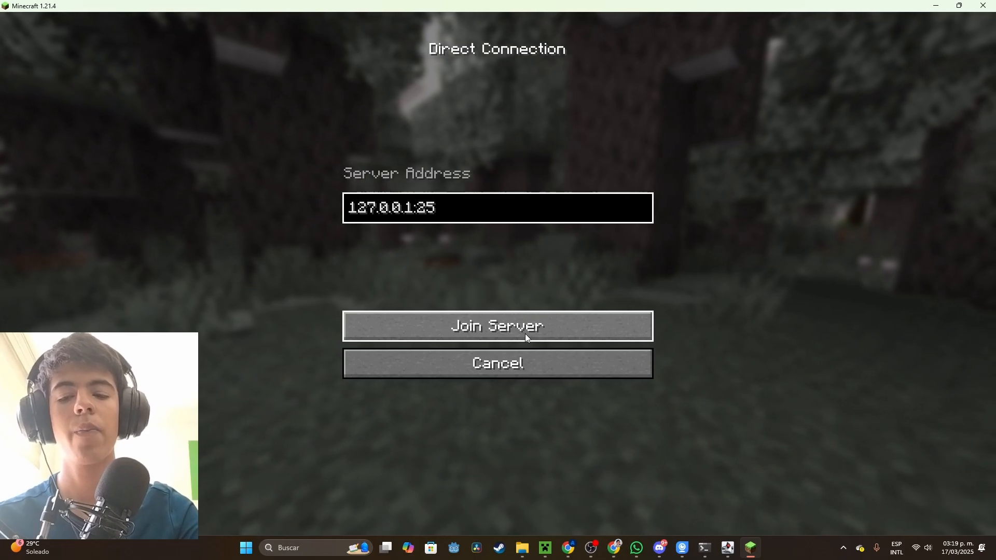
{"action": "type", "text": "565"}
{"action": "left_click", "coordinate": [525, 334]}
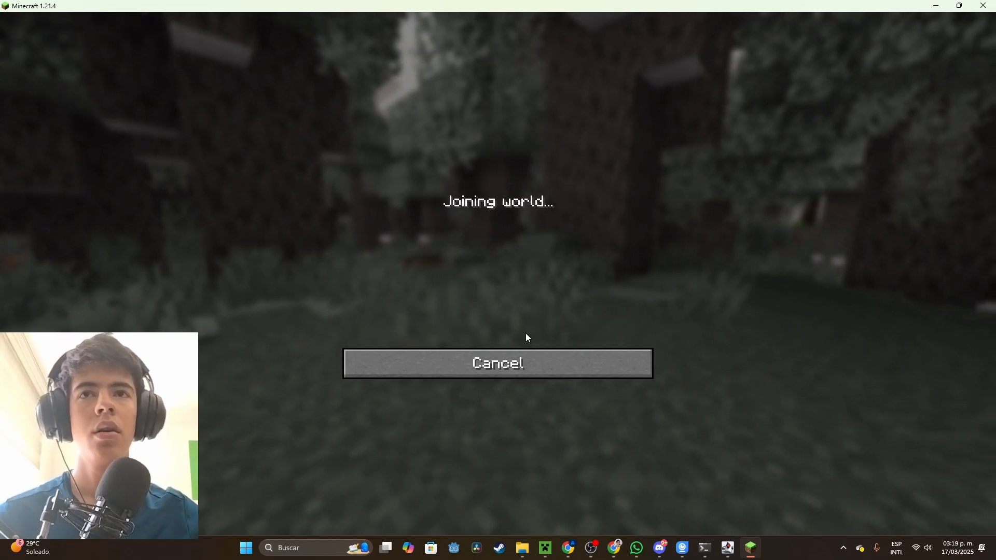
Run the character over the grass near the shoreline to try out the joined world
{"action": "key", "text": "w"}
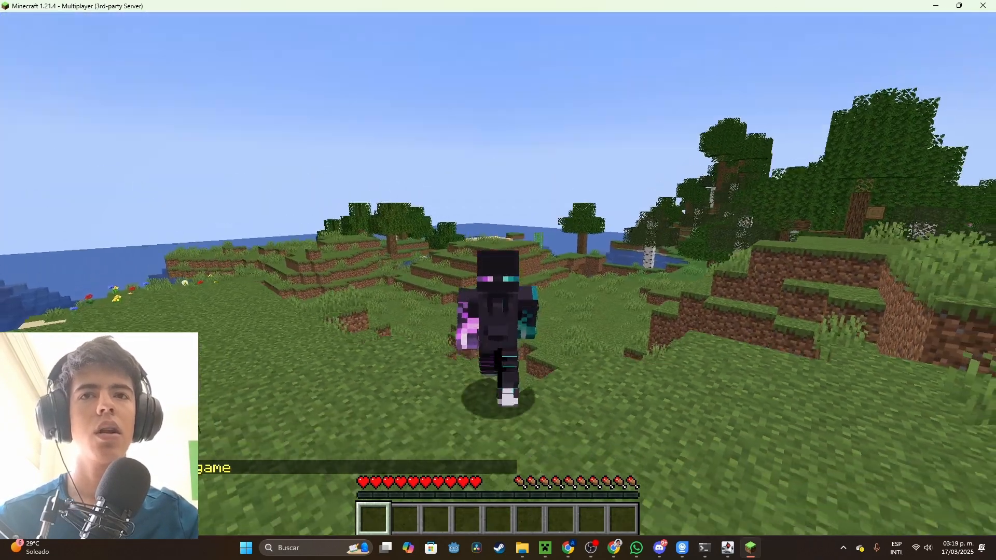
{"action": "key", "text": "w"}
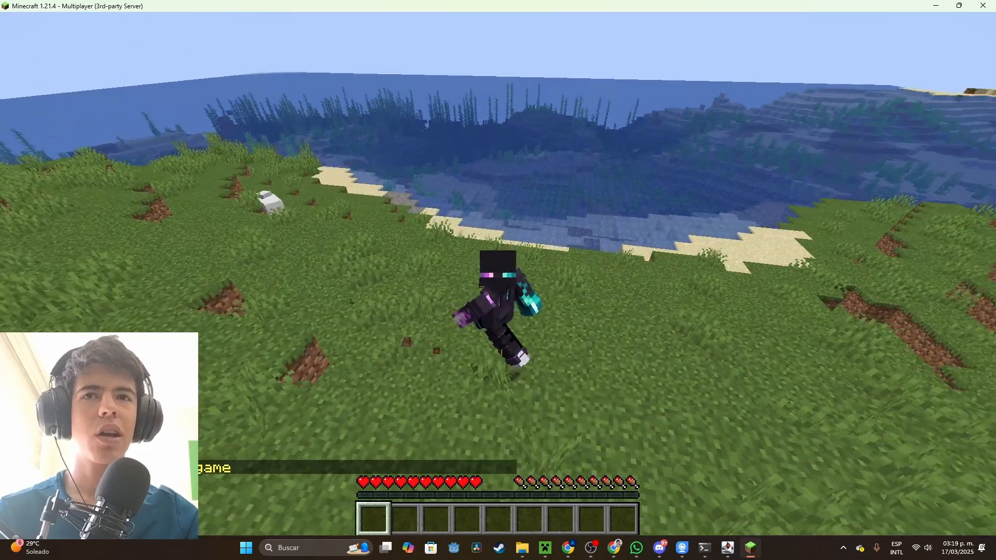
{"action": "key", "text": "w"}
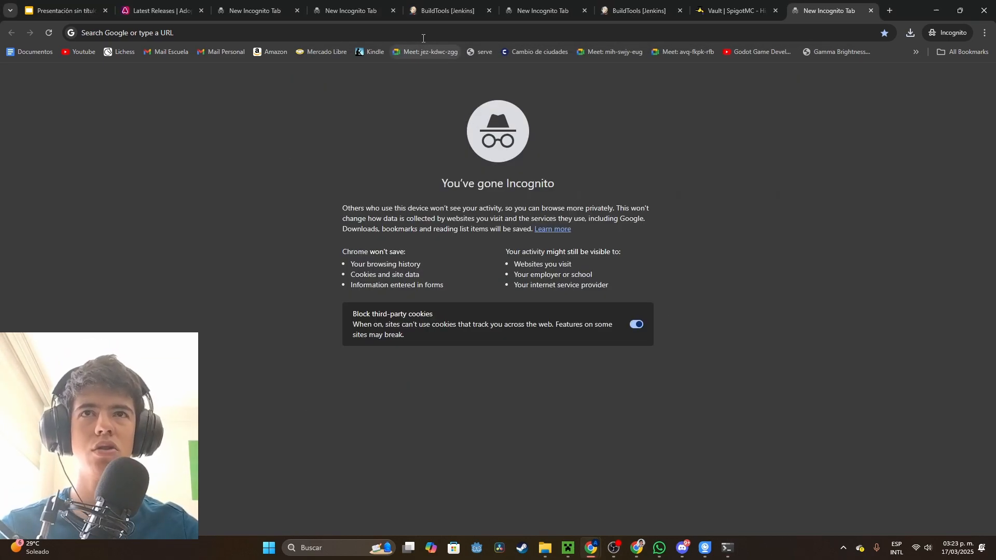
Switch to Chrome, search Google for spigot mods and open the SpigotMC Spigot resources page
{"action": "left_click", "coordinate": [424, 35]}
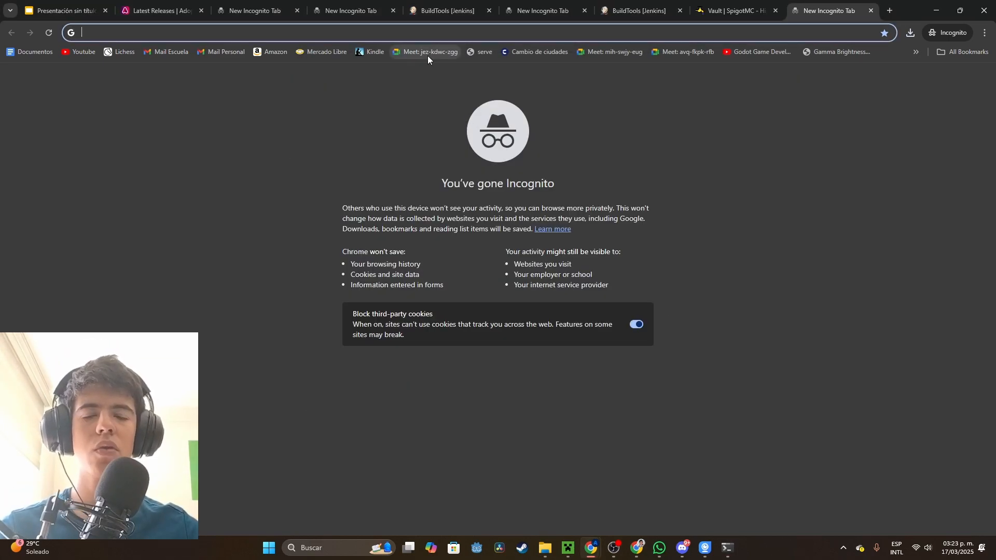
{"action": "type", "text": "spigot"}
{"action": "key", "text": "BackSpace"}
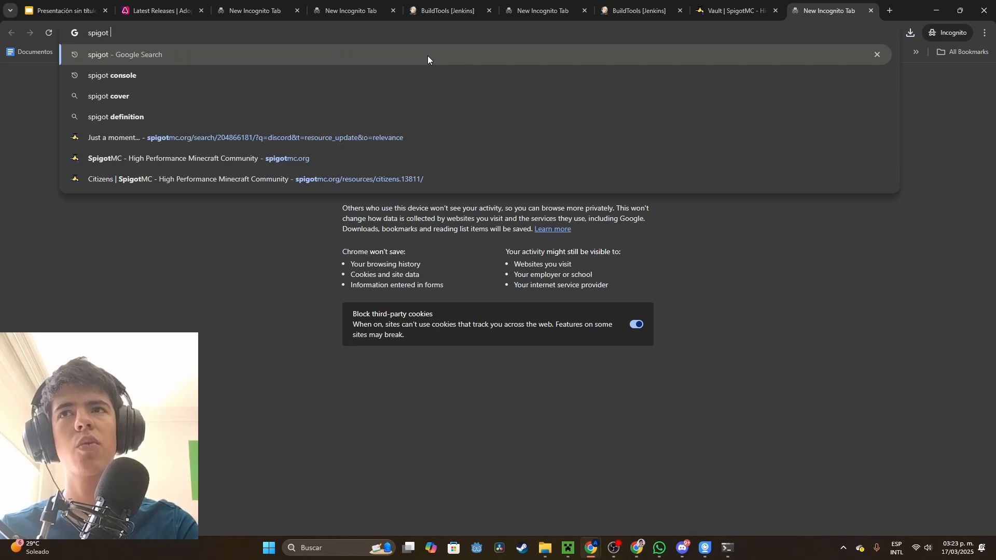
{"action": "type", "text": "mods"}
{"action": "key", "text": "Return"}
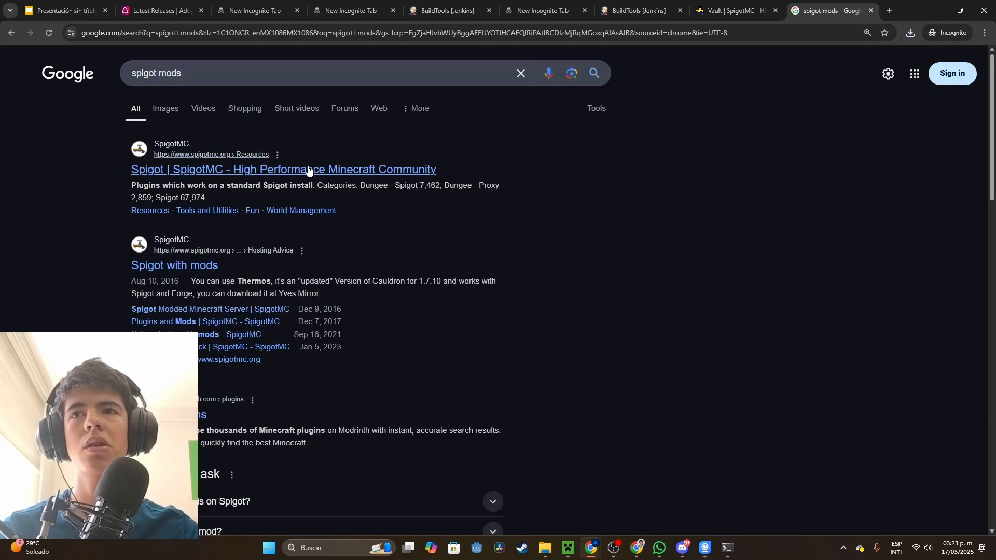
{"action": "left_click", "coordinate": [310, 172]}
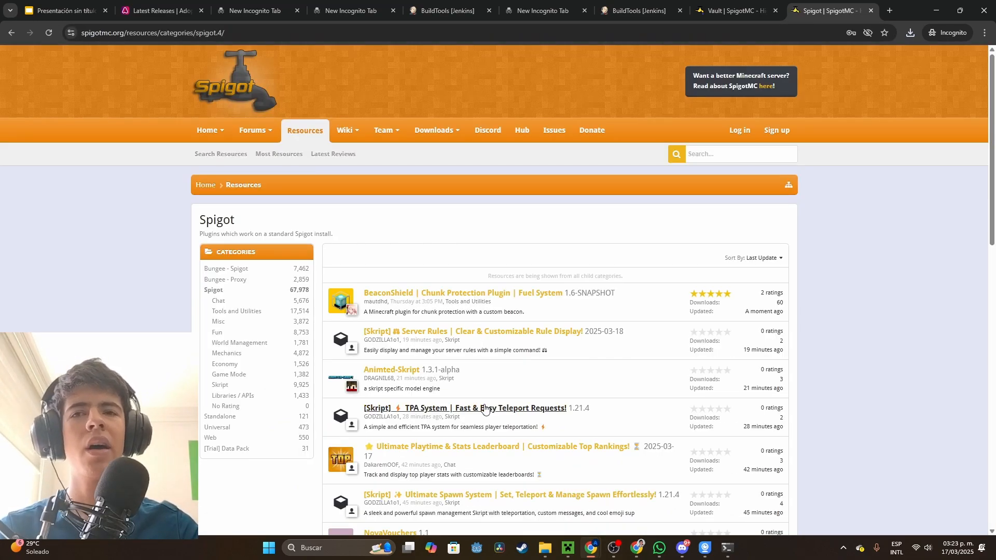
Sort the Spigot plugin list by Downloads and open the ViaVersion resource page
{"action": "scroll", "coordinate": [479, 407], "scroll_direction": "down", "scroll_amount": 1}
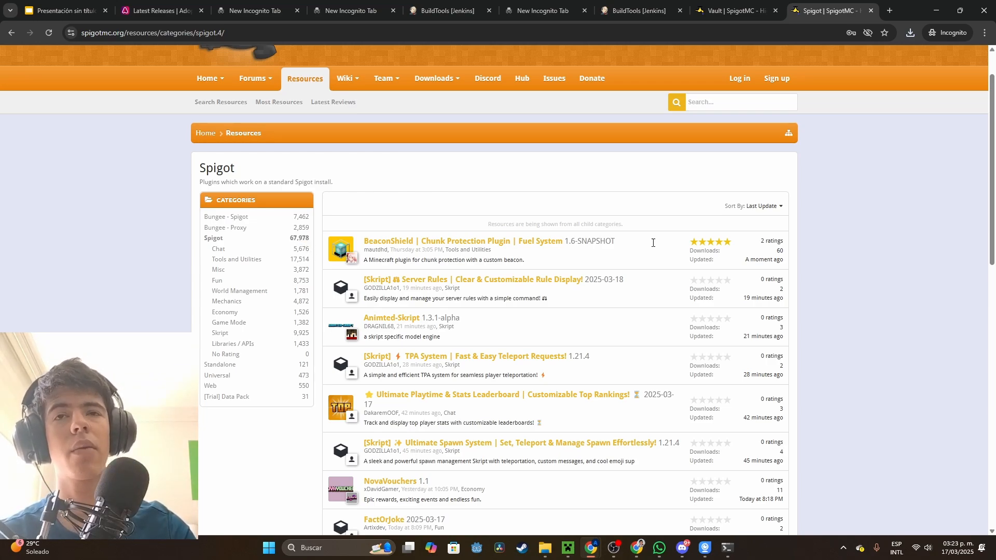
{"action": "left_click", "coordinate": [760, 206]}
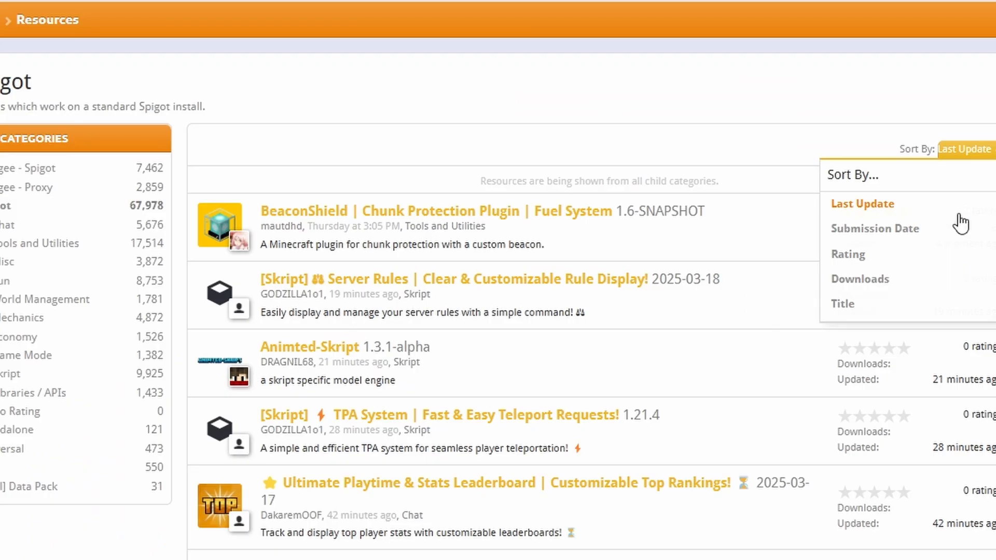
{"action": "left_click", "coordinate": [851, 278]}
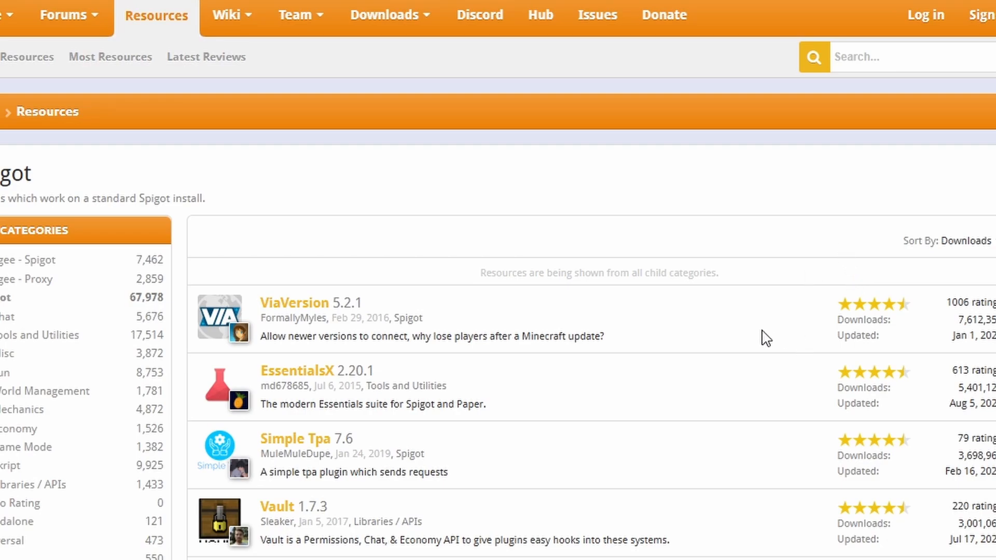
{"action": "left_click_drag", "start_coordinate": [261, 337], "coordinate": [496, 337]}
{"action": "left_click", "coordinate": [280, 305]}
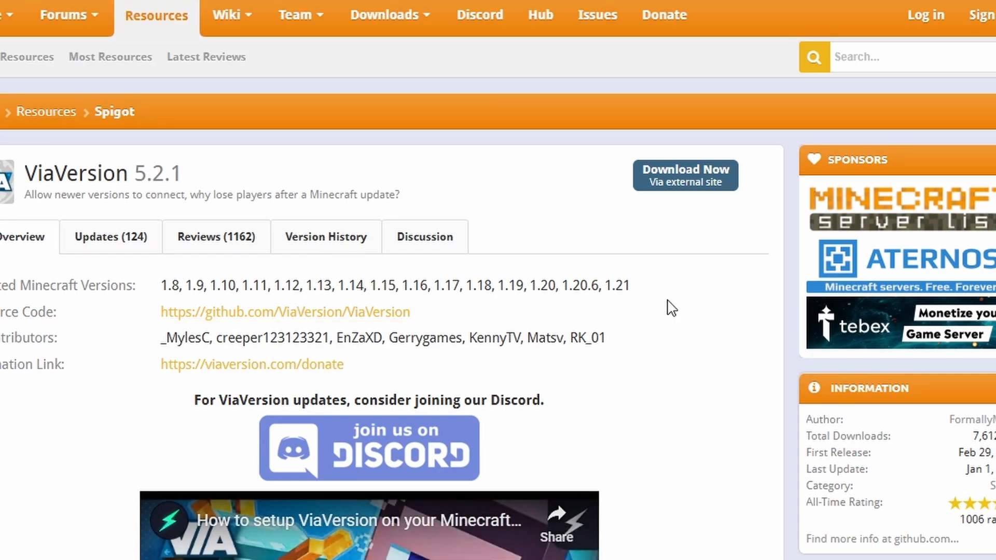
Check ViaVersion's tested Minecraft versions and save its download in the plugins folder of spigotturotialserver
{"action": "left_click_drag", "start_coordinate": [642, 286], "coordinate": [208, 277]}
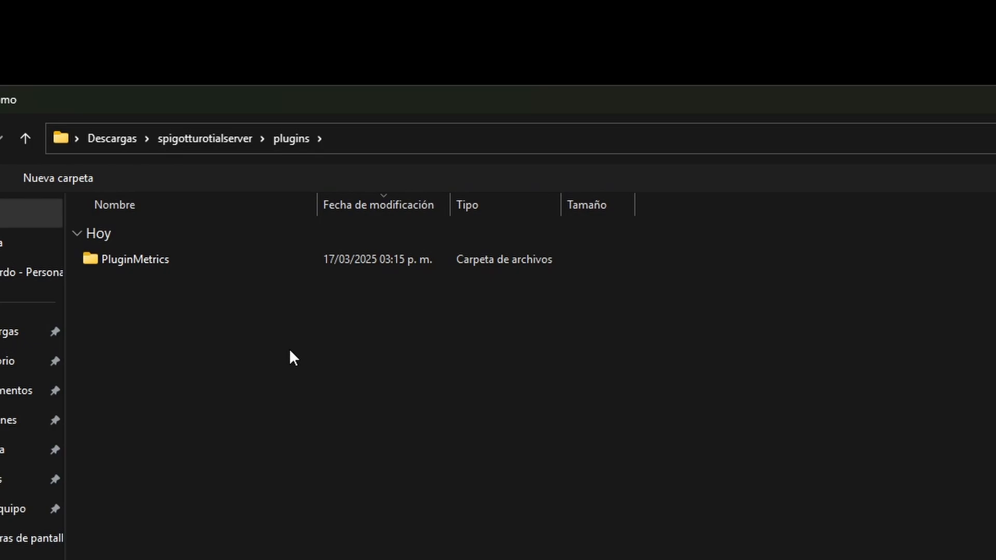
{"action": "left_click", "coordinate": [210, 138]}
{"action": "left_click", "coordinate": [297, 310]}
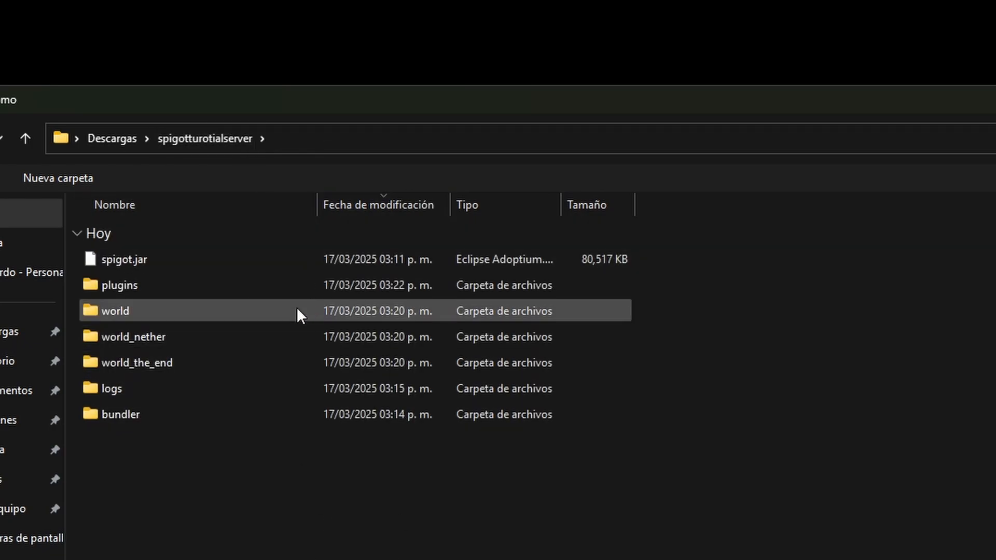
{"action": "double_click", "coordinate": [138, 286]}
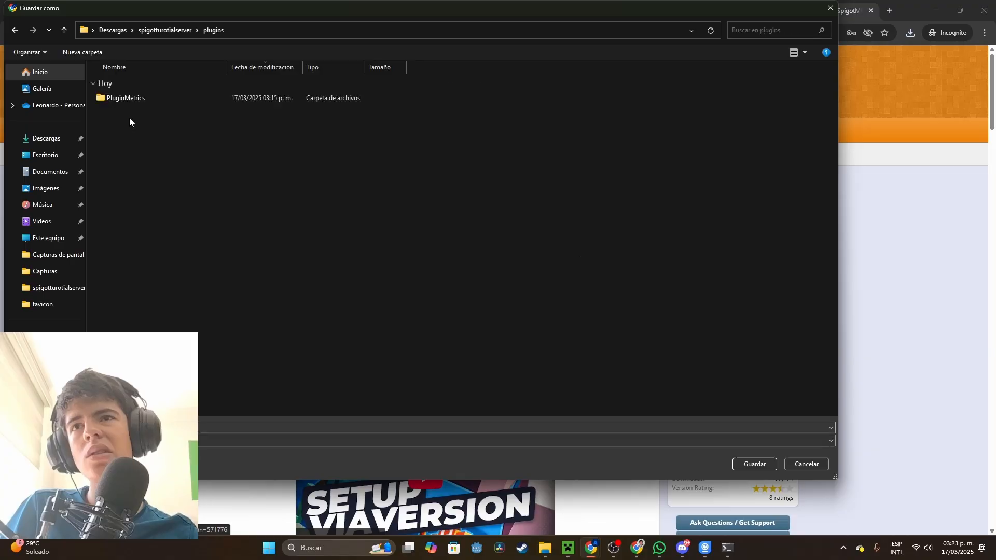
{"action": "left_click", "coordinate": [763, 462]}
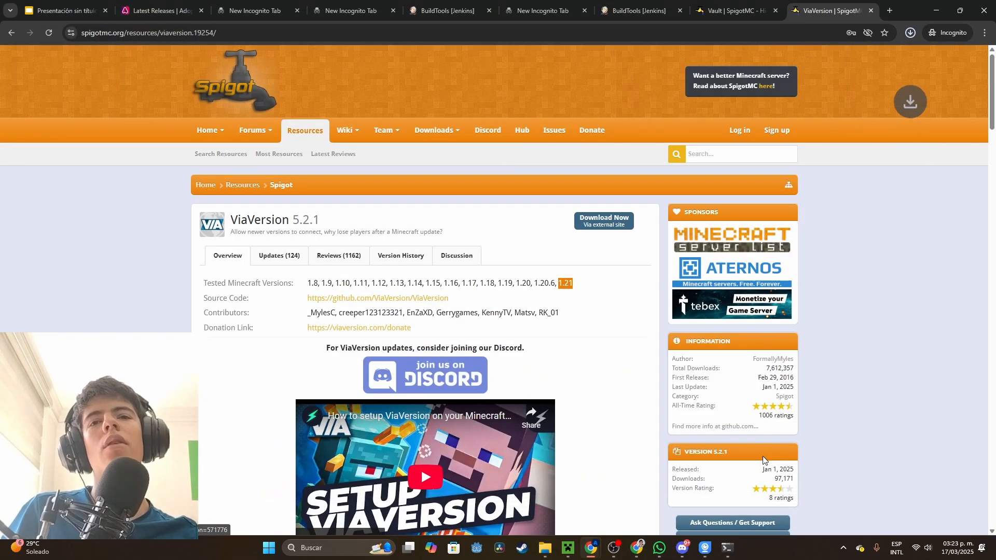
Return to the plugin list, open EssentialsX and check its tested Minecraft versions
{"action": "left_click", "coordinate": [11, 32]}
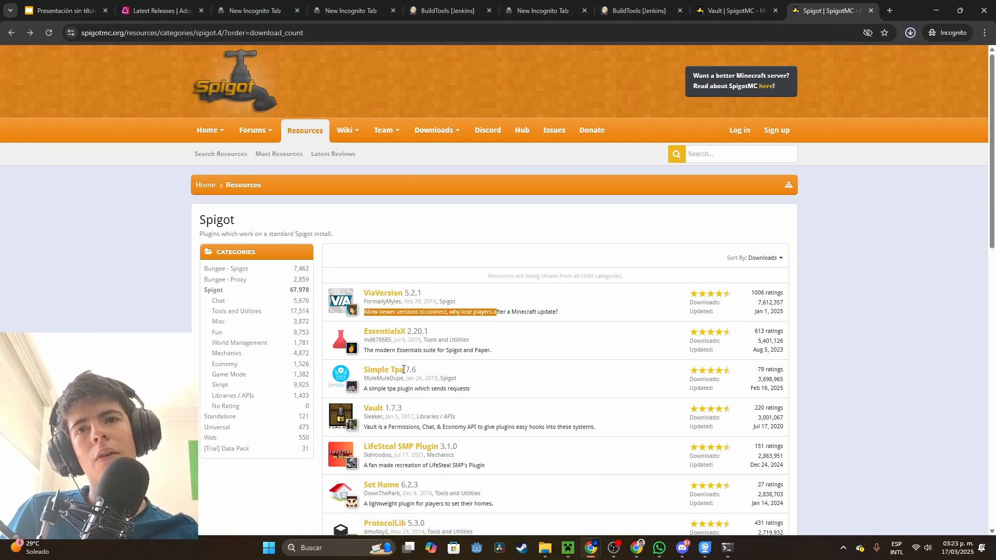
{"action": "scroll", "coordinate": [352, 415], "scroll_direction": "down", "scroll_amount": 5}
{"action": "scroll", "coordinate": [351, 415], "scroll_direction": "up", "scroll_amount": 5}
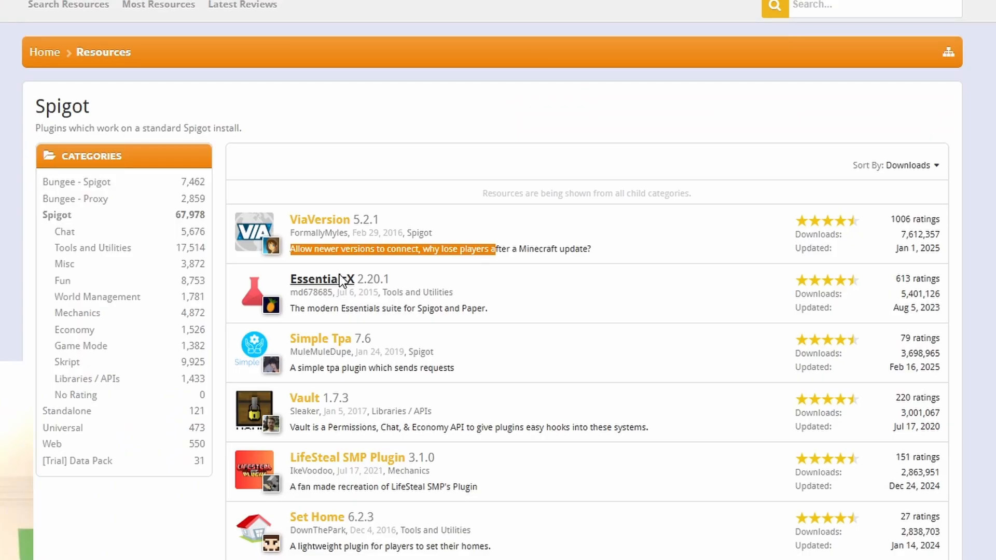
{"action": "left_click", "coordinate": [339, 275]}
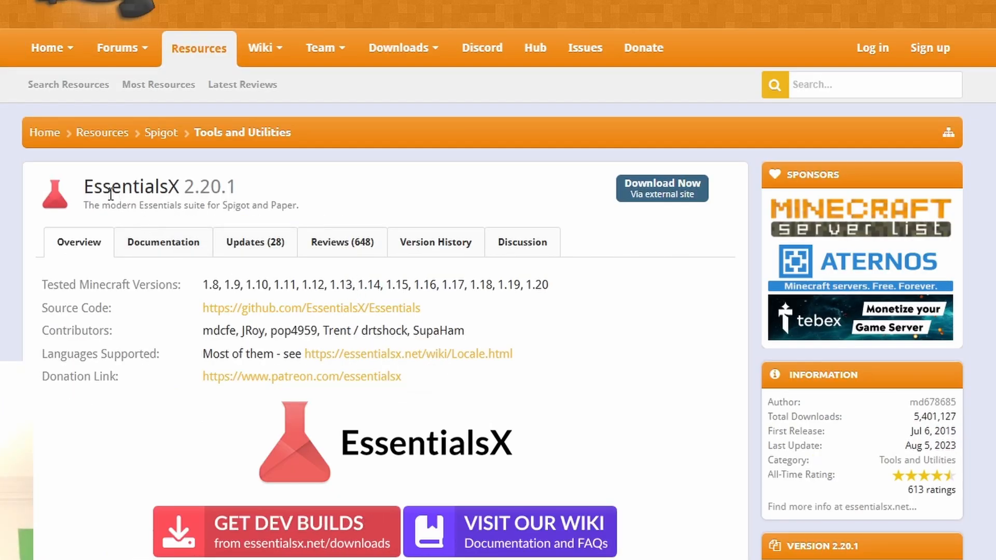
{"action": "left_click_drag", "start_coordinate": [84, 187], "coordinate": [174, 185]}
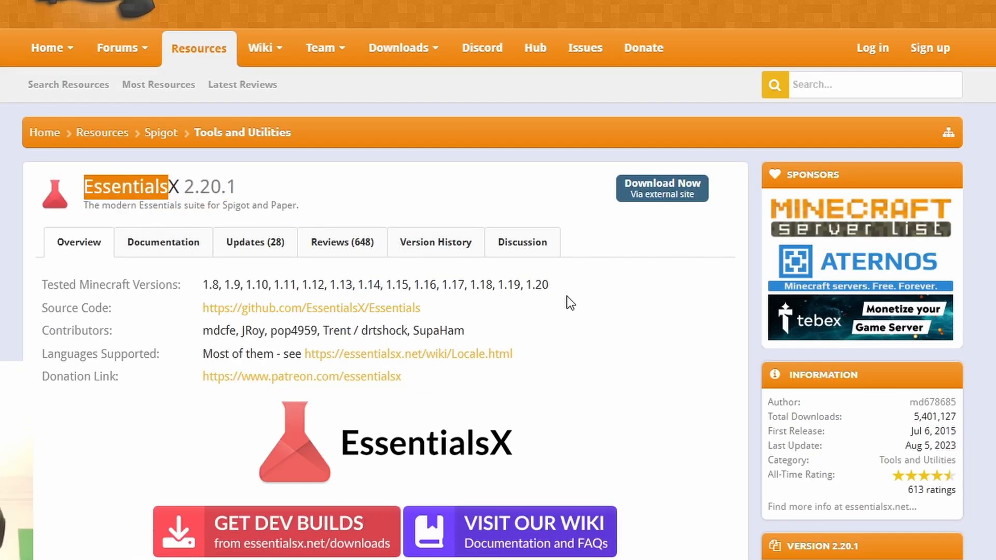
{"action": "left_click_drag", "start_coordinate": [565, 290], "coordinate": [528, 280]}
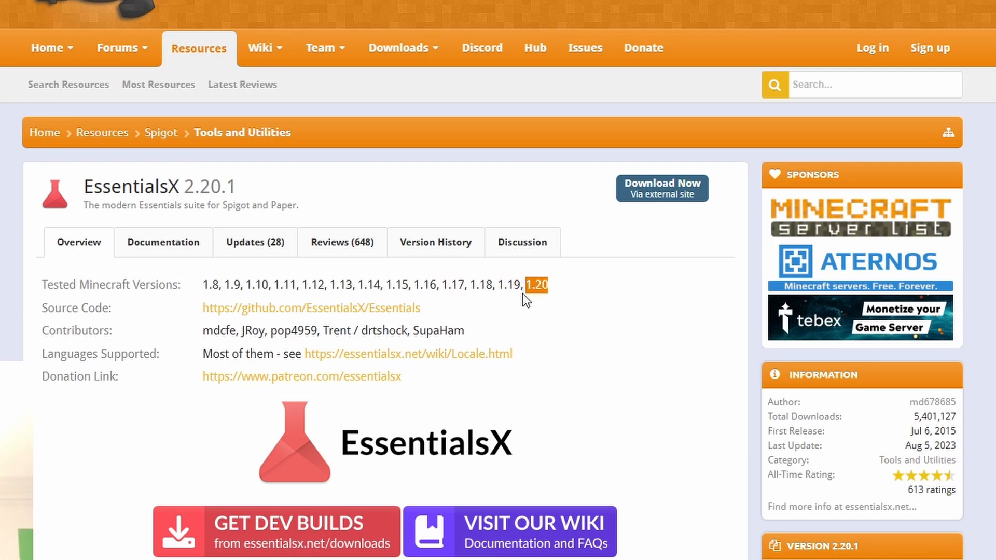
Return to the Spigot plugin list, save the Simple Tpa 7.6 download in the plugins folder, and open the ProtocolLib resource page
{"action": "left_click", "coordinate": [582, 301]}
{"action": "key", "text": "alt+Left"}
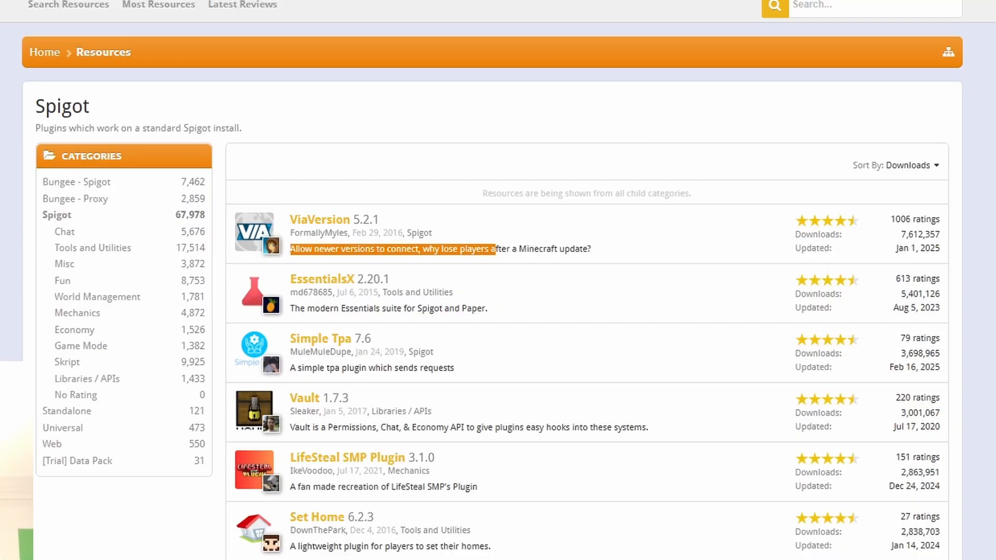
{"action": "left_click", "coordinate": [338, 341]}
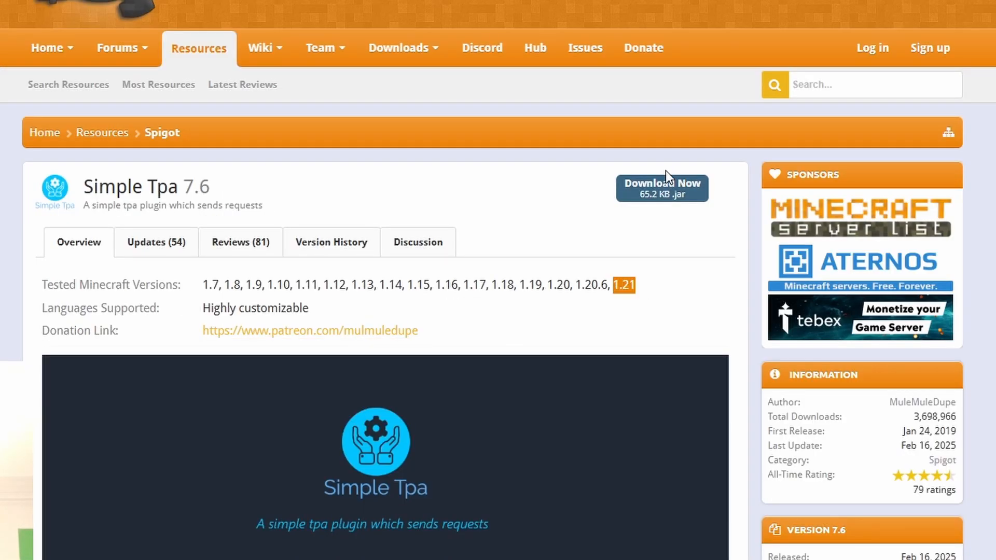
{"action": "left_click", "coordinate": [667, 177]}
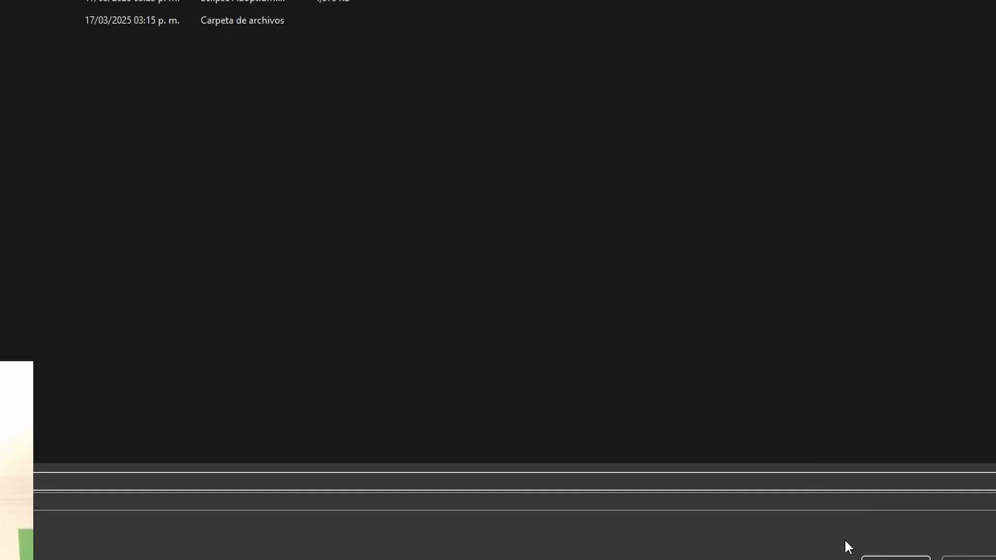
{"action": "key", "text": "Return"}
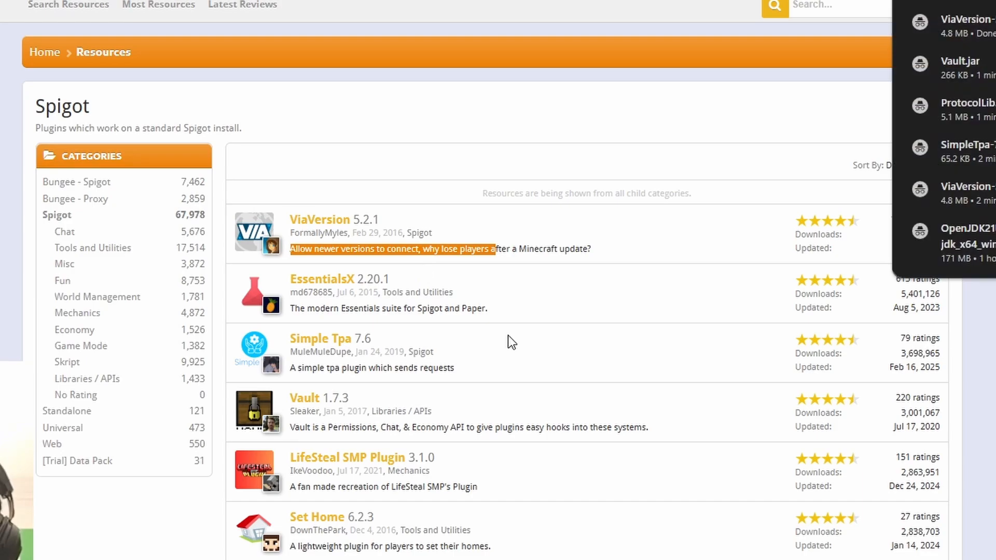
{"action": "scroll", "coordinate": [509, 342], "scroll_direction": "down", "scroll_amount": 3}
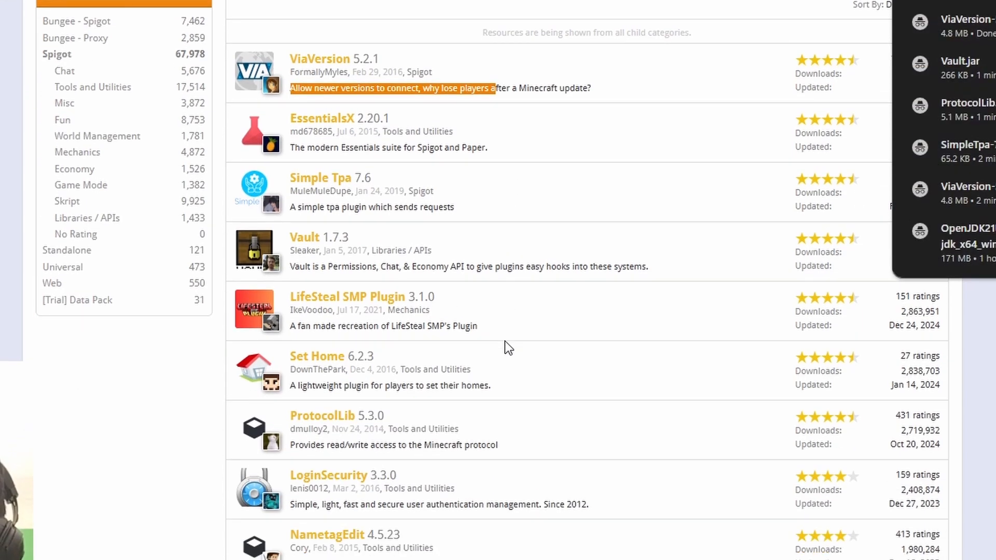
{"action": "left_click", "coordinate": [326, 416]}
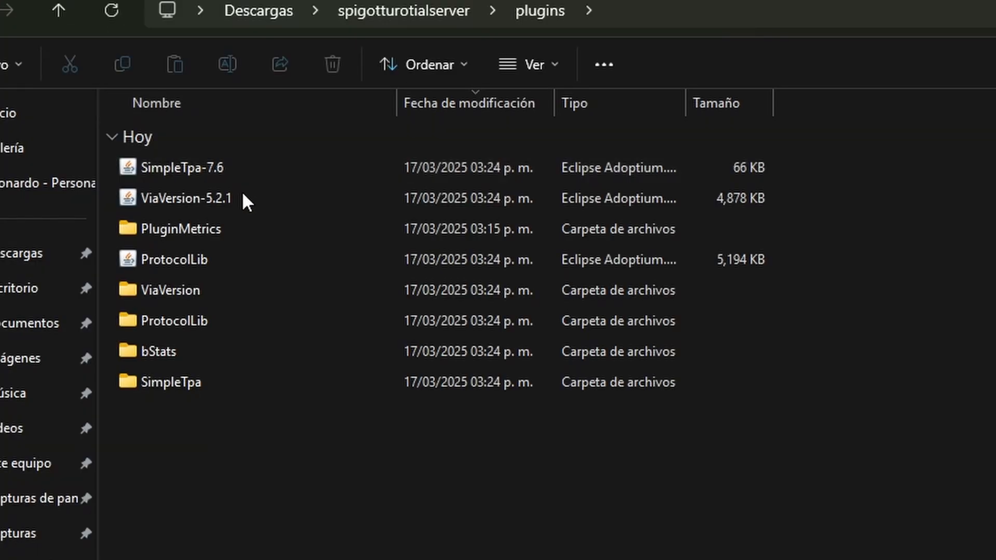
Go to the spigotturotialserver folder in File Explorer and open the server properties file in Visual Studio Code
{"action": "left_click", "coordinate": [399, 12]}
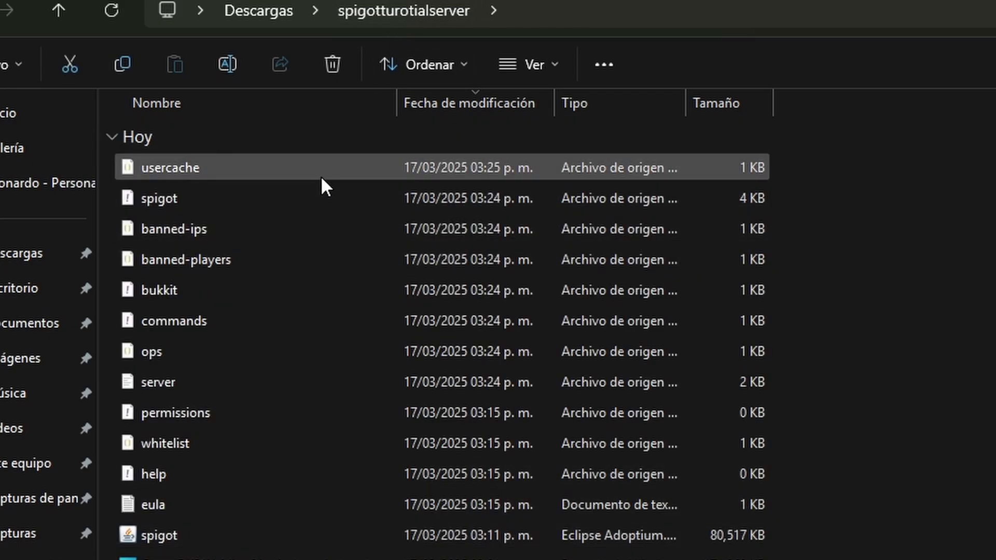
{"action": "left_click", "coordinate": [209, 385]}
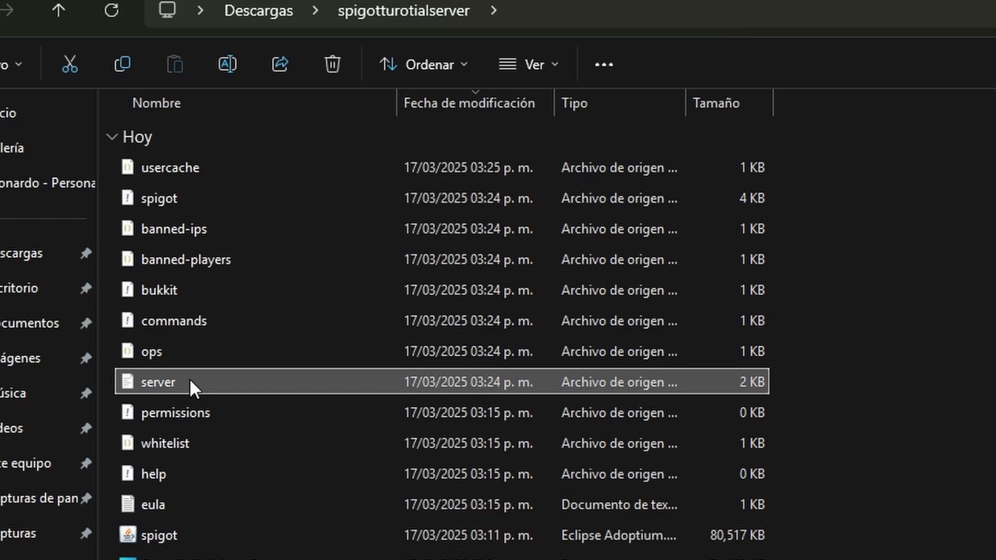
{"action": "double_click", "coordinate": [200, 379]}
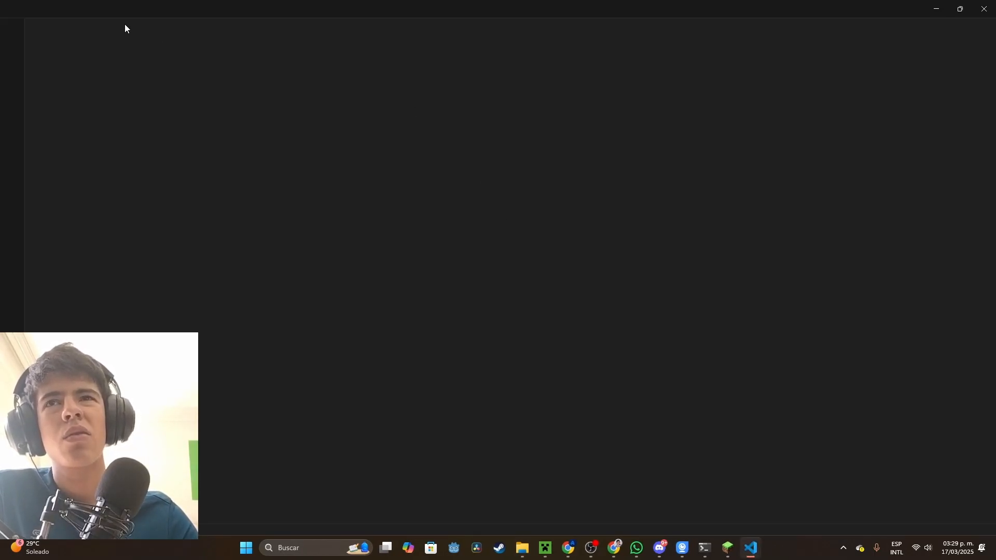
{"action": "left_click", "coordinate": [325, 124]}
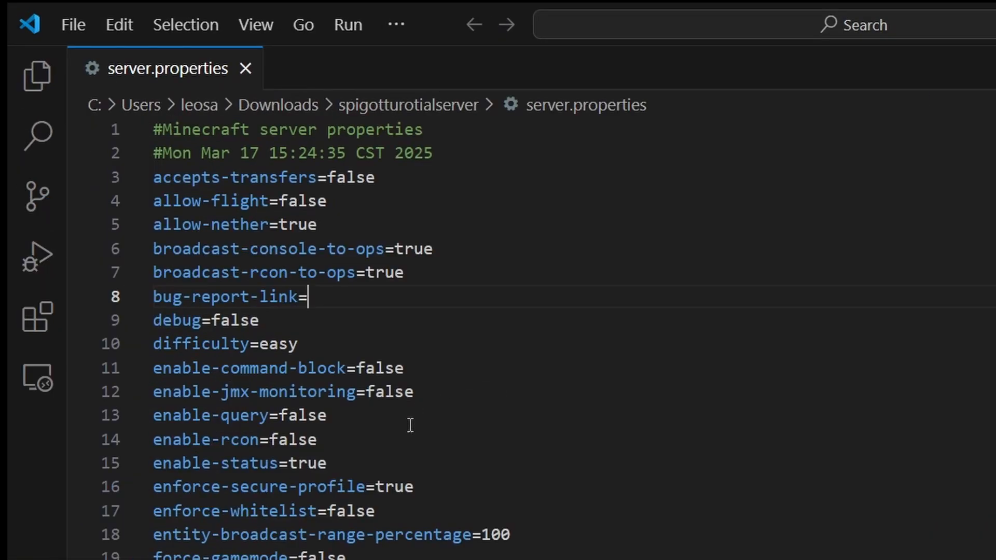
Change the difficulty value in server.properties to hards
{"action": "left_click", "coordinate": [358, 341]}
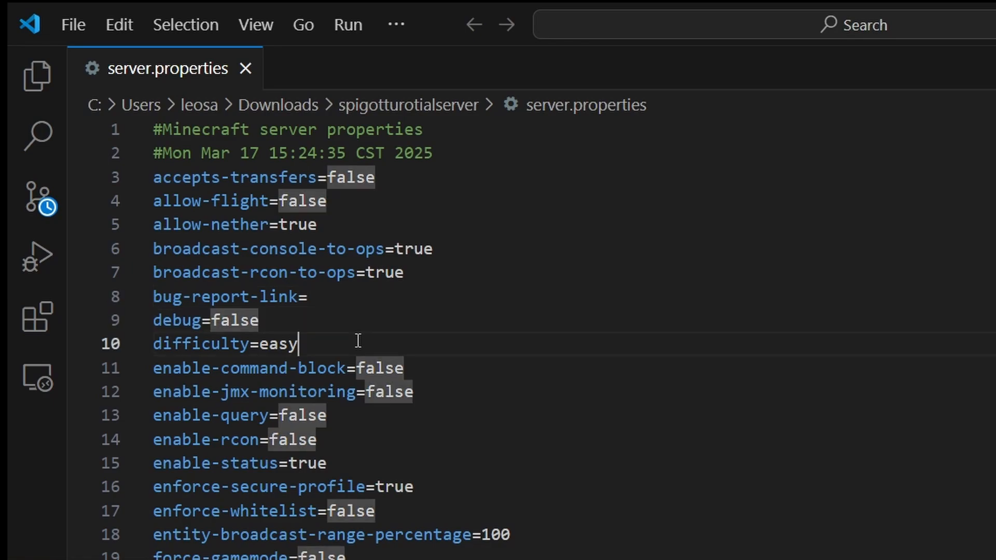
{"action": "key", "text": "BackSpace"}
{"action": "key", "text": "BackSpace"}
{"action": "key", "text": "BackSpace"}
{"action": "key", "text": "BackSpace"}
{"action": "type", "text": "hards"}
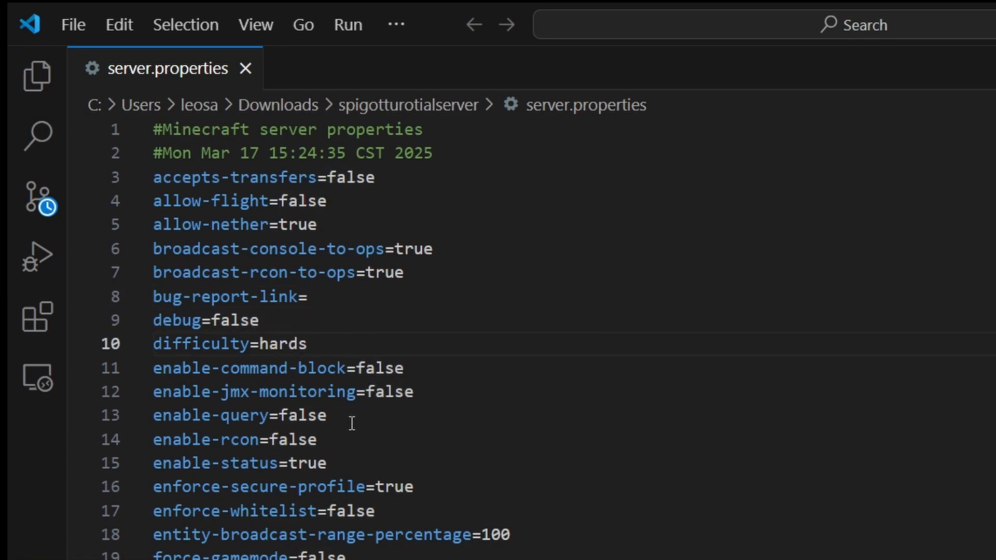
Change the gamemode value in server.properties to creative
{"action": "scroll", "coordinate": [519, 337], "scroll_direction": "down", "scroll_amount": 1}
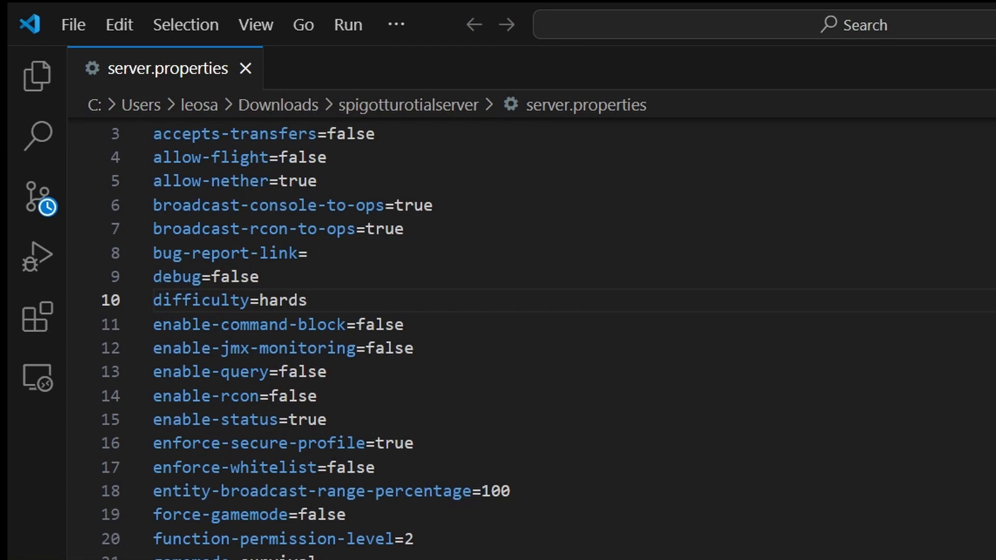
{"action": "left_click", "coordinate": [384, 558]}
{"action": "scroll", "coordinate": [306, 337], "scroll_direction": "down", "scroll_amount": 1}
{"action": "left_click", "coordinate": [290, 559]}
{"action": "key", "text": "BackSpace"}
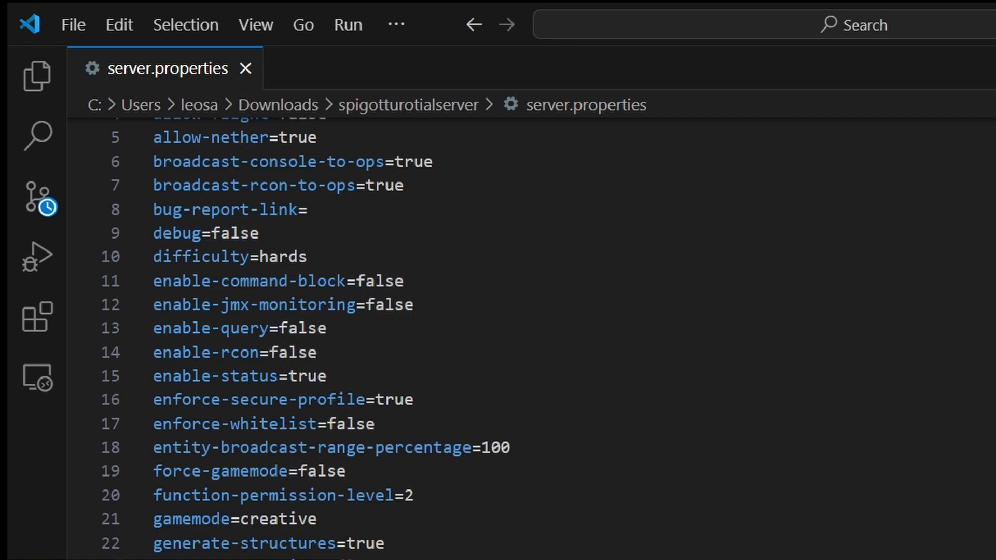
Replace the motd text in server.properties with TUTORIAL
{"action": "scroll", "coordinate": [311, 337], "scroll_direction": "down", "scroll_amount": 3}
{"action": "left_click_drag", "start_coordinate": [259, 534], "coordinate": [47, 540]}
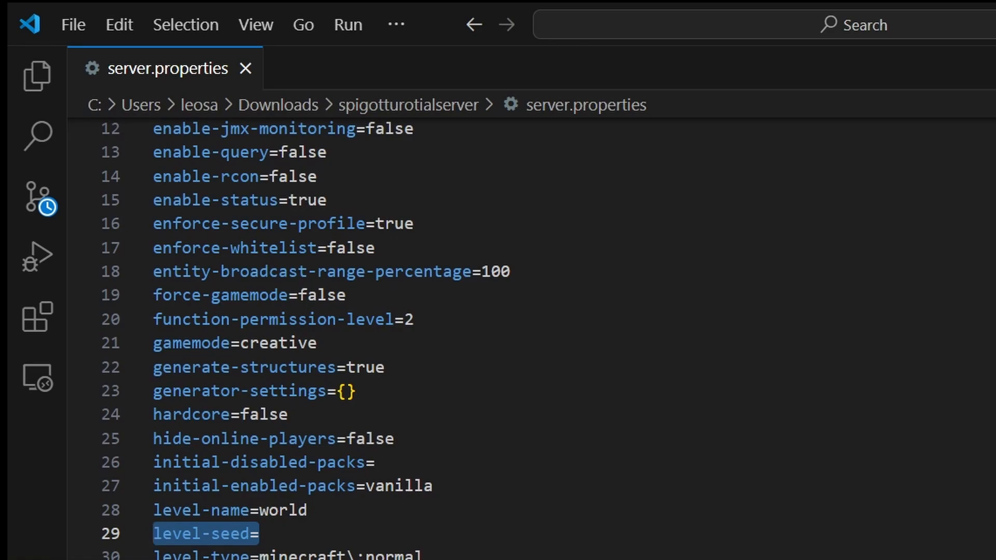
{"action": "scroll", "coordinate": [311, 337], "scroll_direction": "down", "scroll_amount": 1}
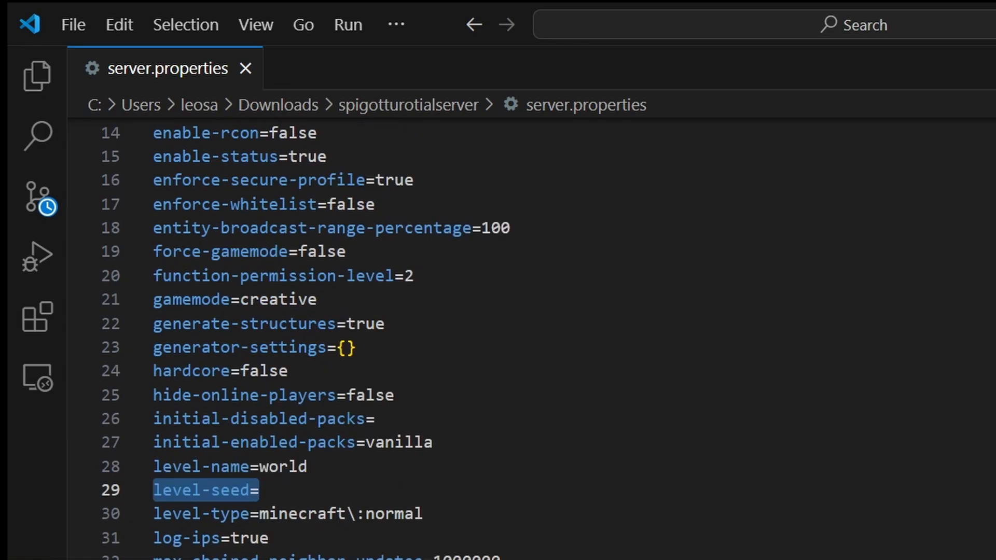
{"action": "scroll", "coordinate": [311, 337], "scroll_direction": "down", "scroll_amount": 3}
{"action": "left_click_drag", "start_coordinate": [375, 525], "coordinate": [202, 525]}
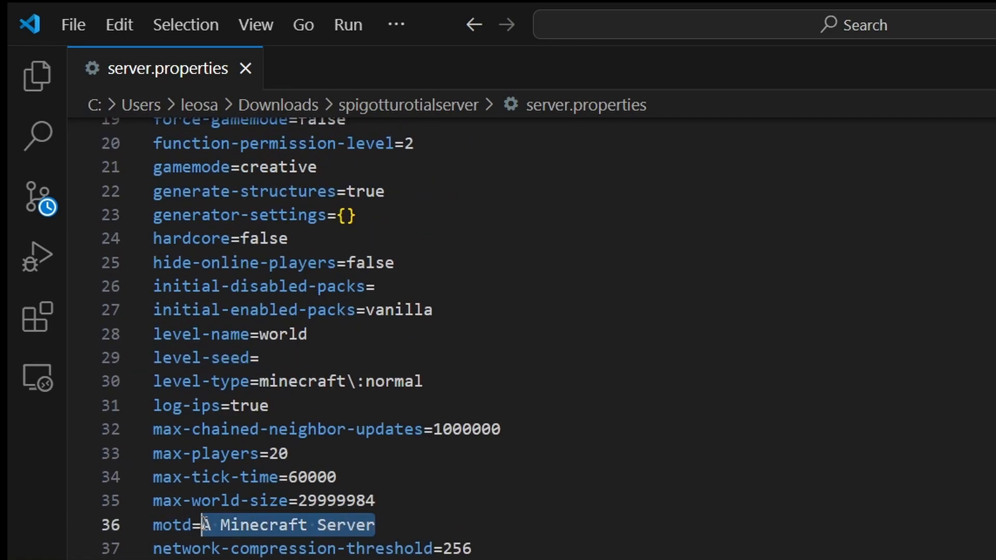
{"action": "type", "text": "A"}
{"action": "key", "text": "BackSpace"}
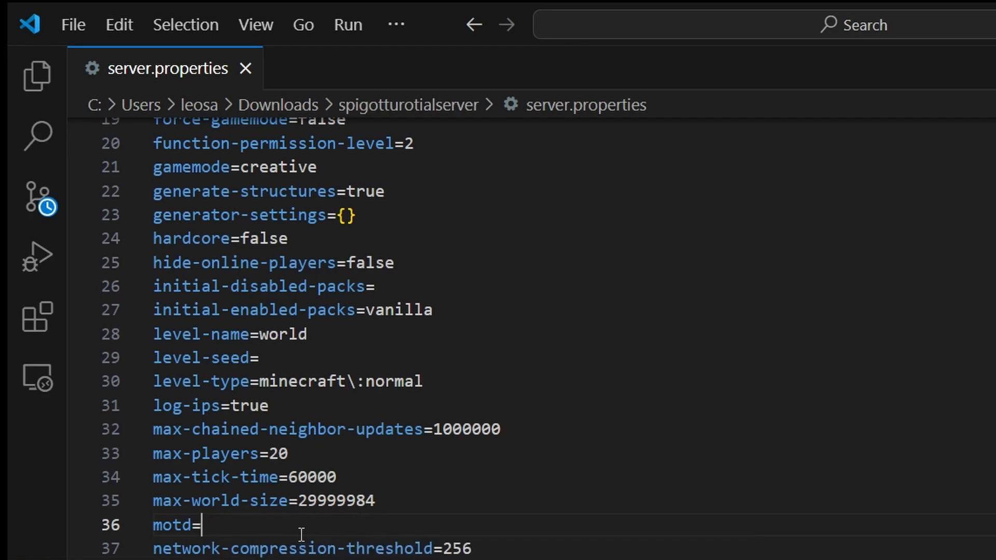
{"action": "type", "text": "TUTORIAL"}
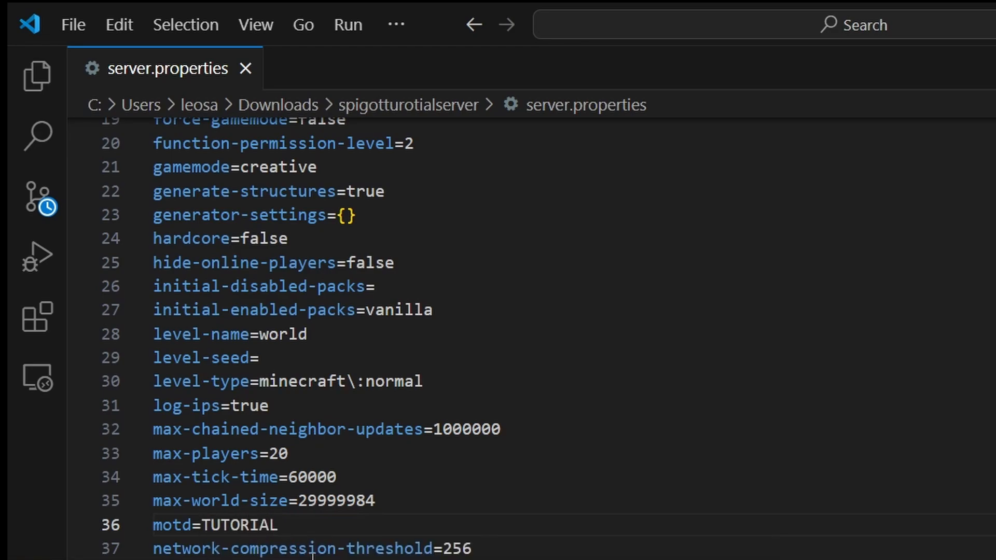
Examine the pvp and remaining settings in server.properties and the contents of whitelist.json, and close the editor
{"action": "left_click_drag", "start_coordinate": [312, 559], "coordinate": [103, 559]}
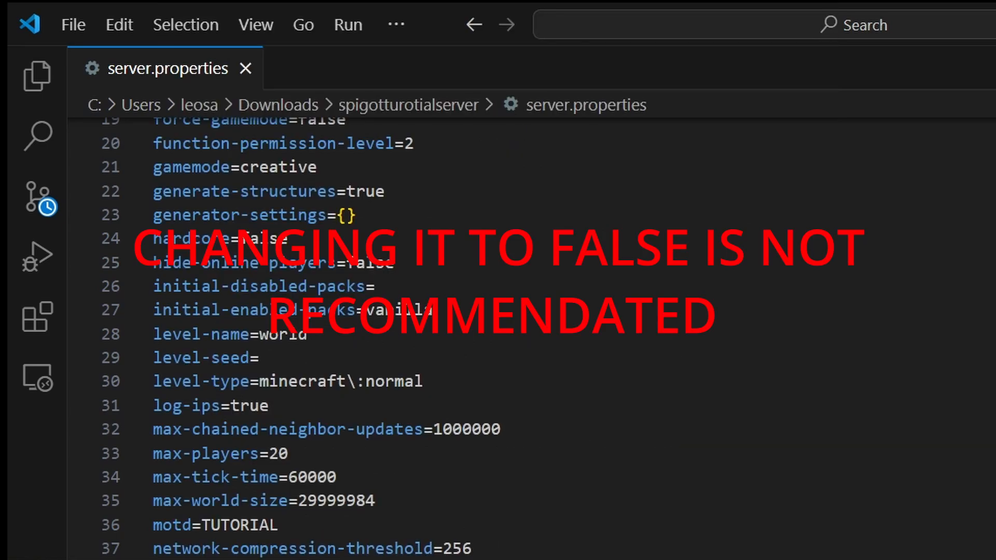
{"action": "scroll", "coordinate": [529, 337], "scroll_direction": "down", "scroll_amount": 1}
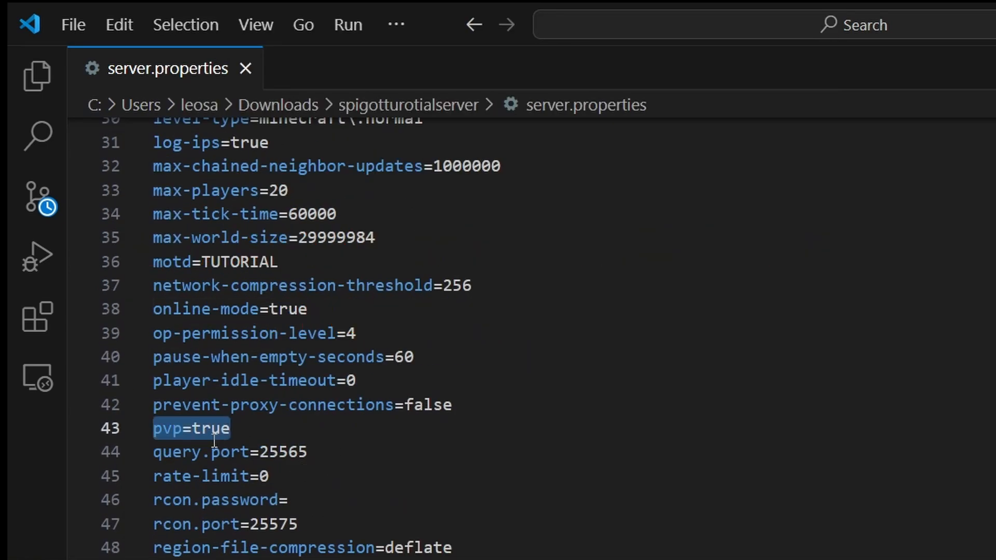
{"action": "scroll", "coordinate": [448, 505], "scroll_direction": "down", "scroll_amount": 4}
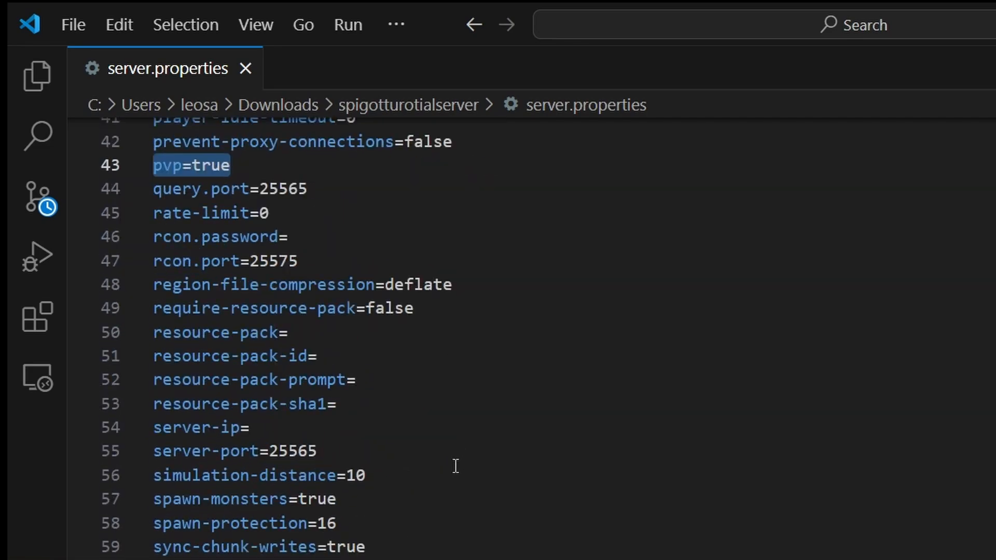
{"action": "left_click_drag", "start_coordinate": [307, 558], "coordinate": [156, 557]}
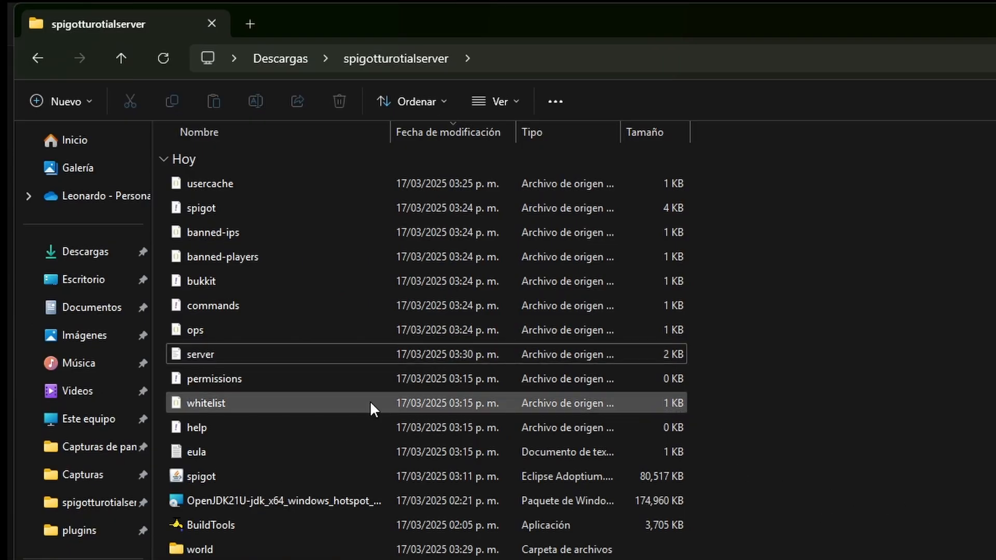
{"action": "double_click", "coordinate": [264, 403]}
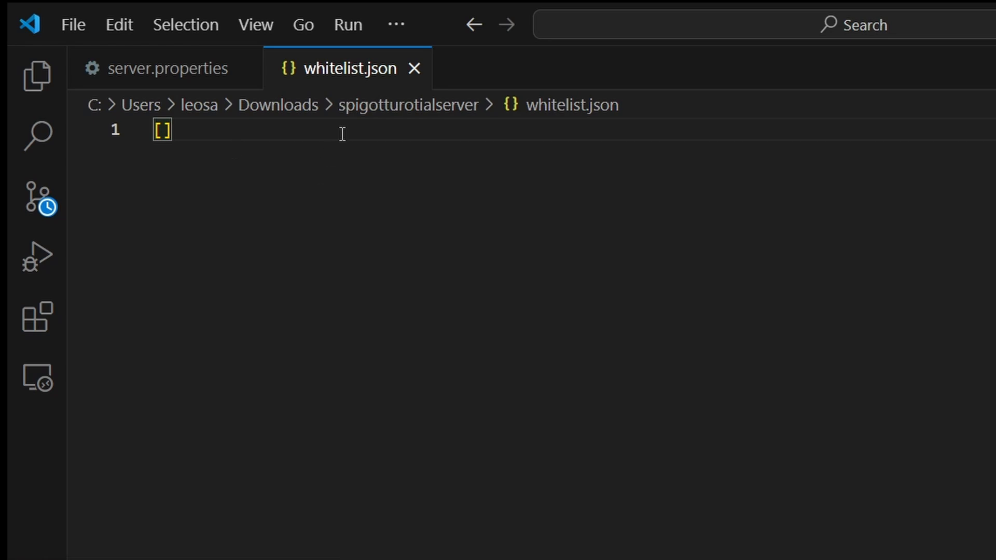
{"action": "left_click", "coordinate": [413, 70]}
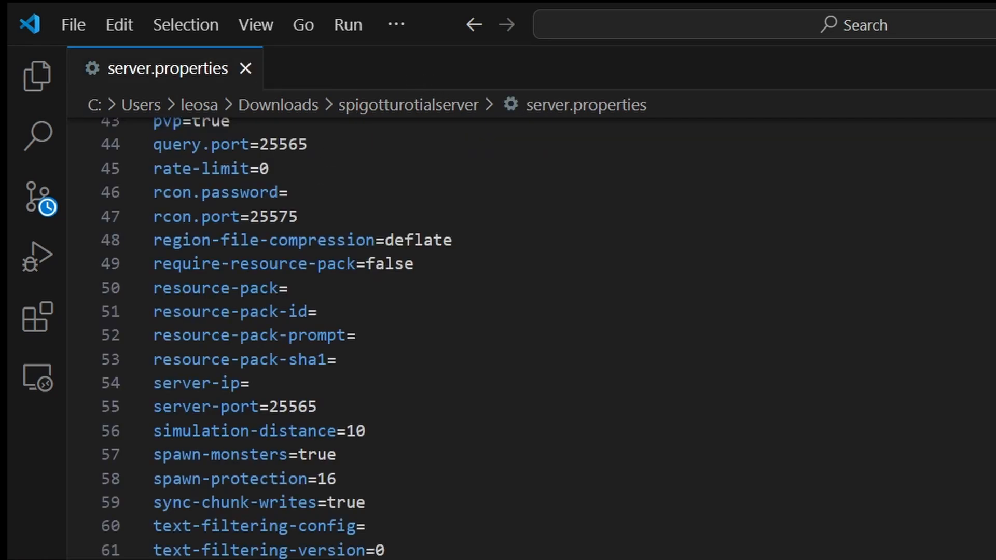
{"action": "scroll", "coordinate": [314, 345], "scroll_direction": "up", "scroll_amount": 8}
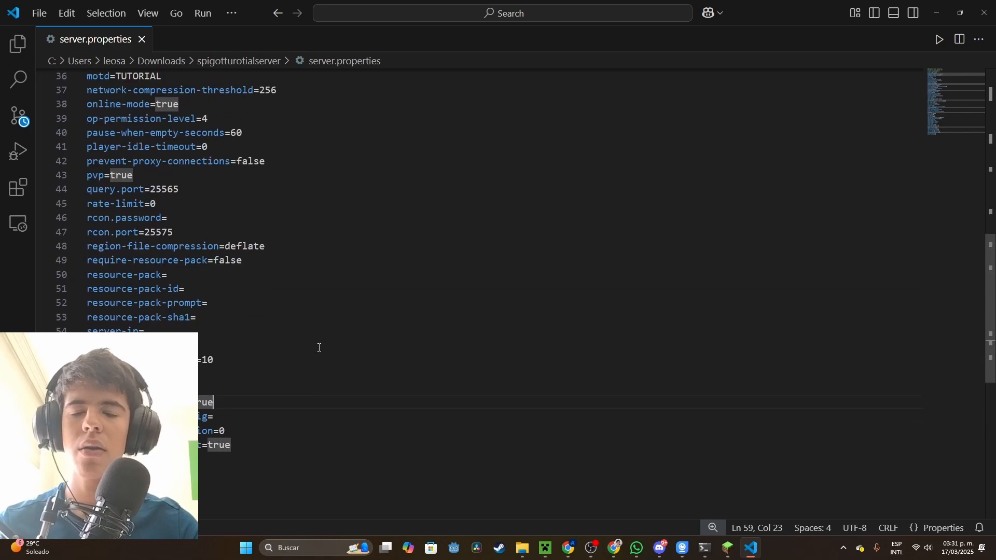
{"action": "scroll", "coordinate": [270, 385], "scroll_direction": "up", "scroll_amount": 7}
{"action": "scroll", "coordinate": [247, 380], "scroll_direction": "down", "scroll_amount": 7}
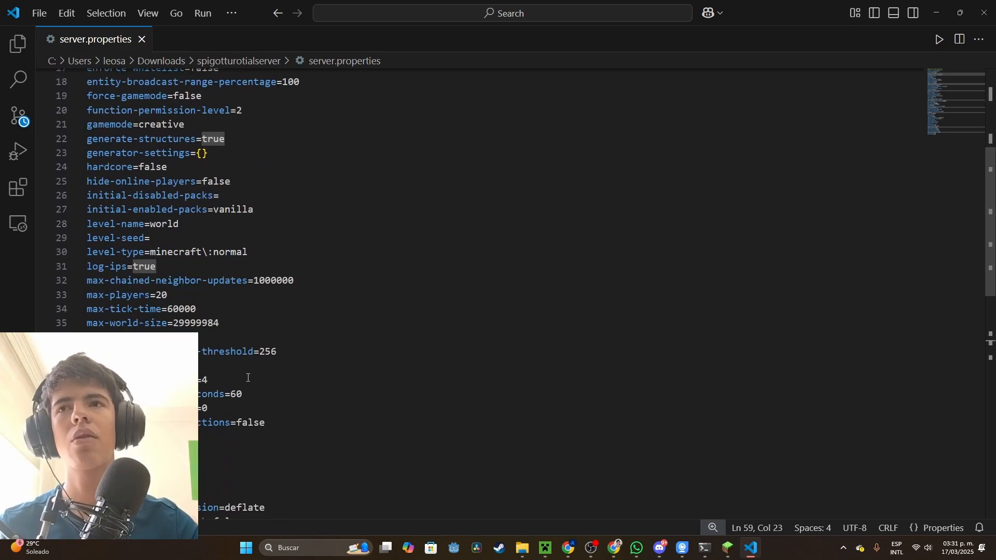
{"action": "left_click", "coordinate": [327, 375]}
{"action": "left_click", "coordinate": [985, 11]}
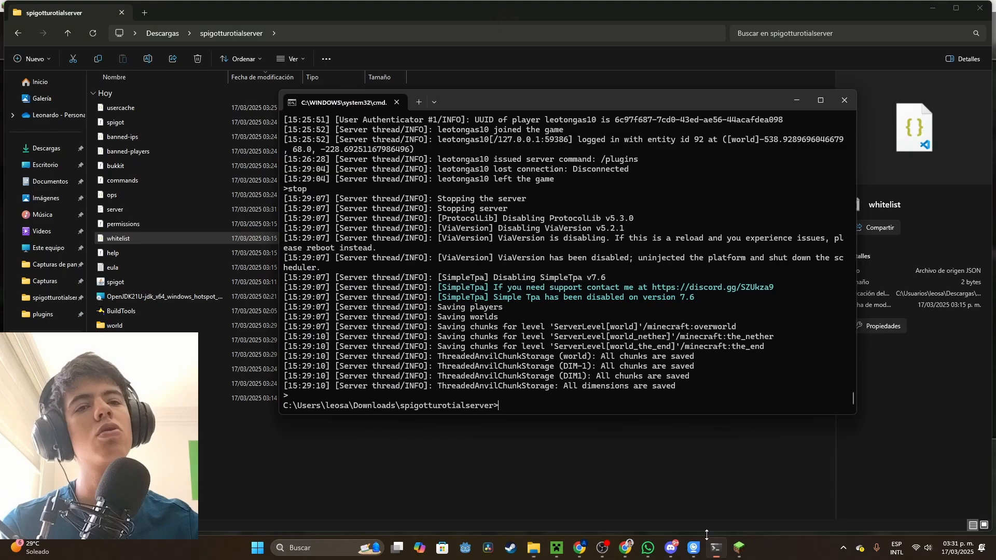
Switch to the terminal, start the server again with java -jar spigot.jar, and check its startup output
{"action": "left_click", "coordinate": [715, 548]}
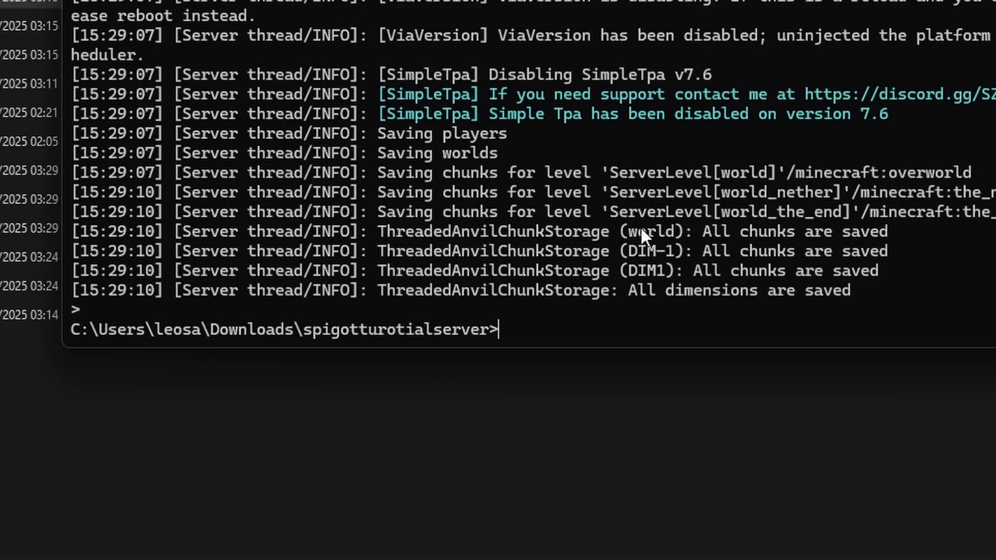
{"action": "key", "text": "Up"}
{"action": "key", "text": "Return"}
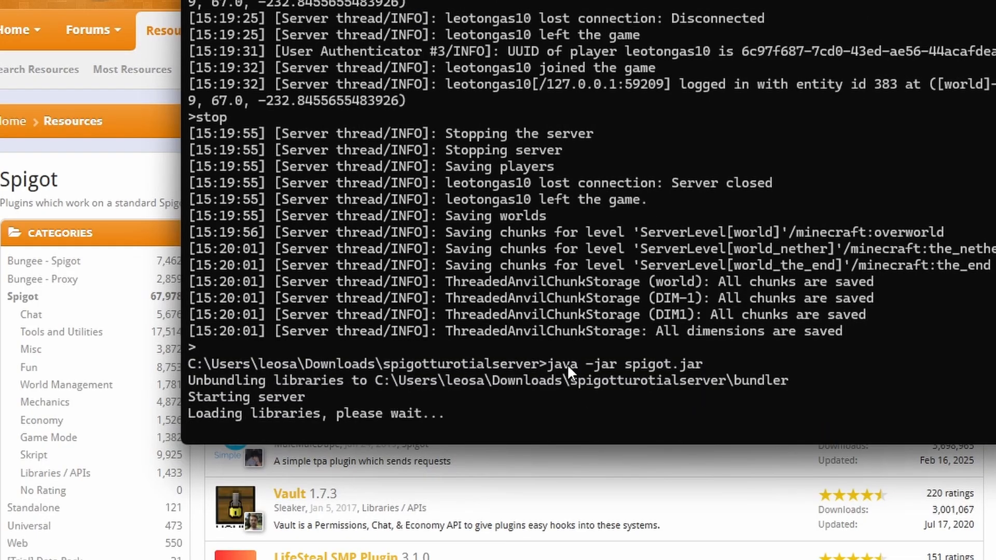
{"action": "scroll", "coordinate": [567, 363], "scroll_direction": "up", "scroll_amount": 1}
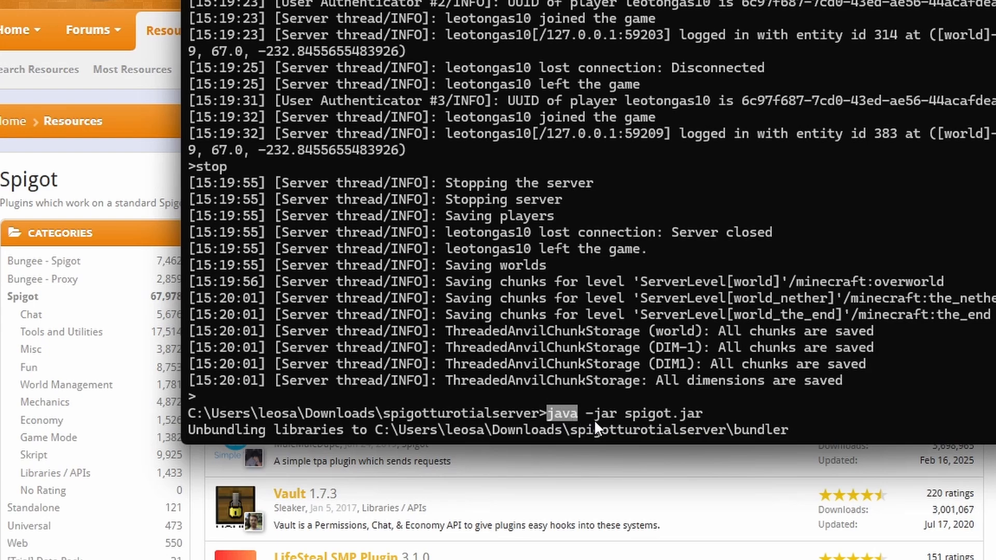
{"action": "left_click_drag", "start_coordinate": [586, 413], "coordinate": [735, 431]}
{"action": "left_click", "coordinate": [730, 414]}
{"action": "scroll", "coordinate": [705, 412], "scroll_direction": "down", "scroll_amount": 2}
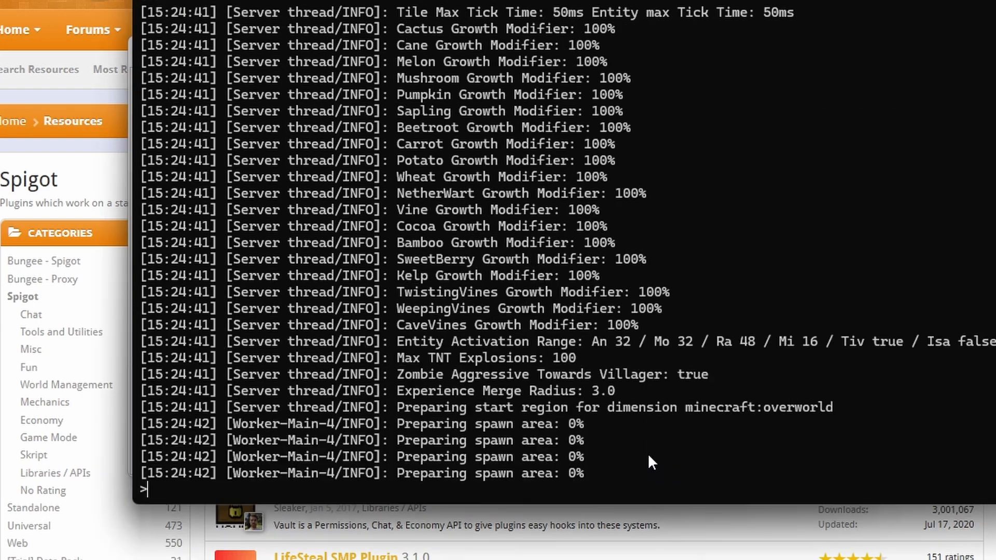
{"action": "scroll", "coordinate": [647, 453], "scroll_direction": "up", "scroll_amount": 4}
{"action": "scroll", "coordinate": [644, 440], "scroll_direction": "down", "scroll_amount": 6}
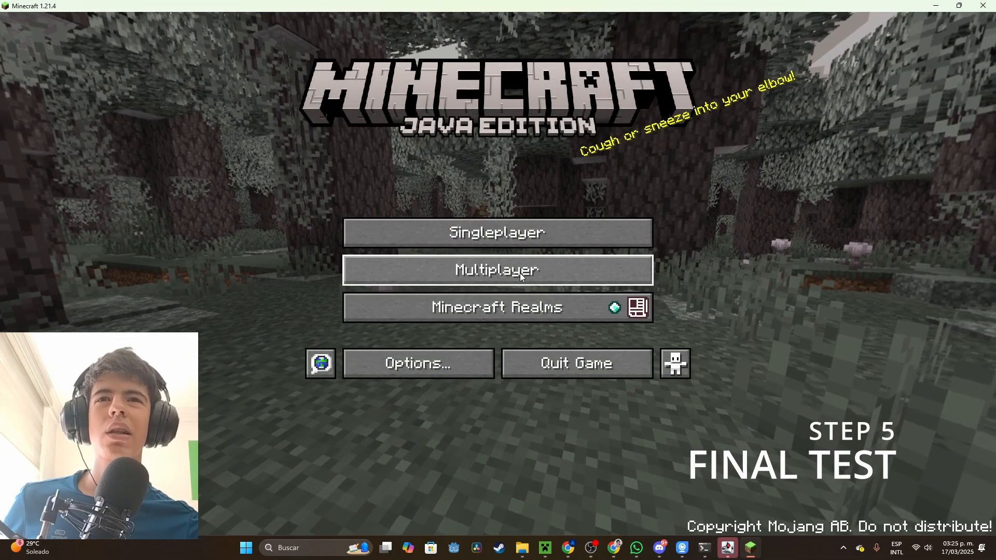
Switch to multiplayer and join the server through a direct connection to the address localhost
{"action": "left_click", "coordinate": [520, 274]}
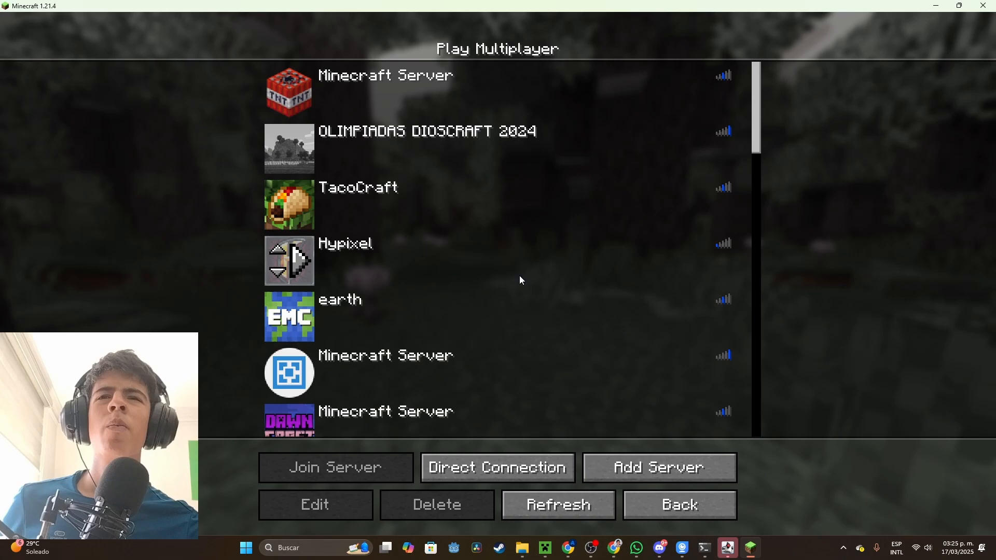
{"action": "left_click", "coordinate": [502, 469]}
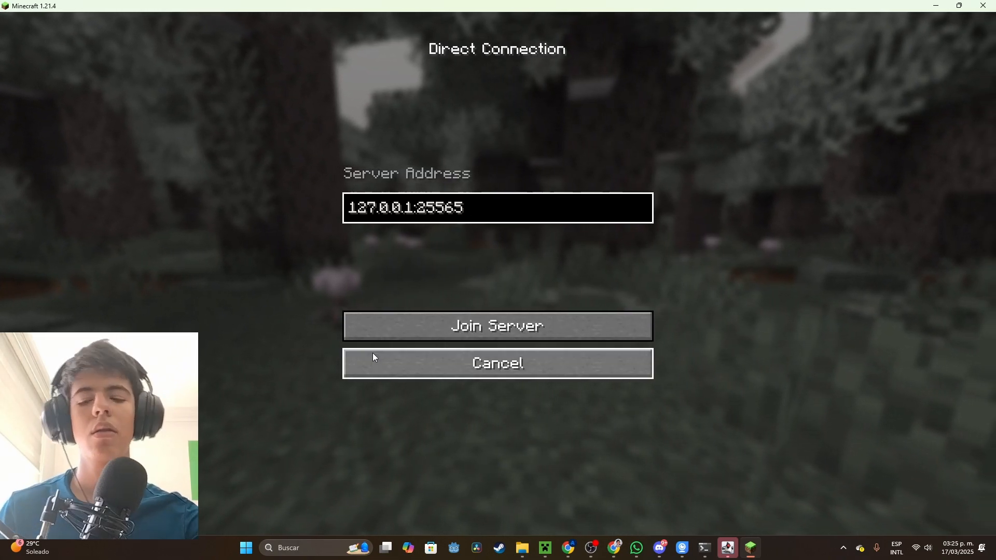
{"action": "key", "text": "ctrl+a"}
{"action": "key", "text": "BackSpace"}
{"action": "type", "text": "localhosy"}
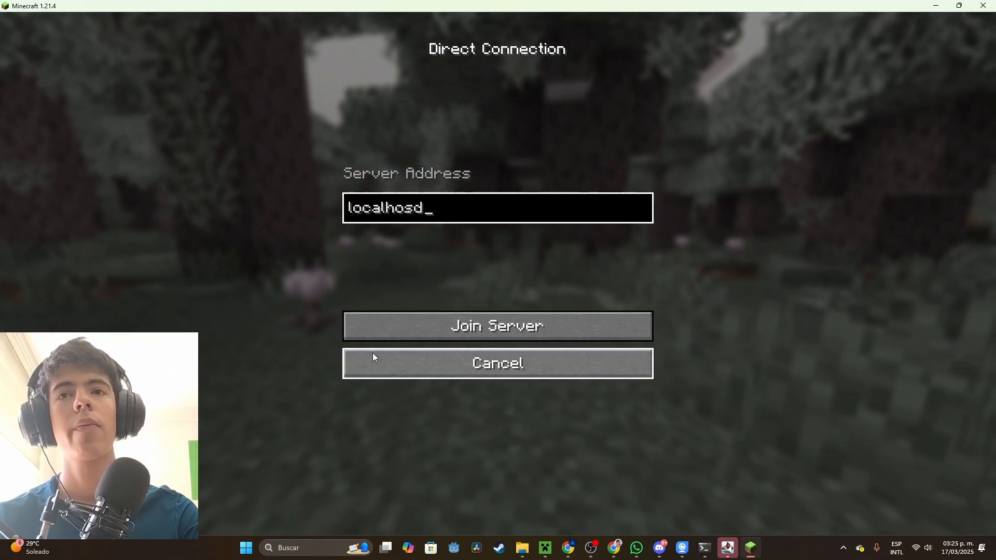
{"action": "key", "text": "BackSpace"}
{"action": "type", "text": "t"}
{"action": "key", "text": "Return"}
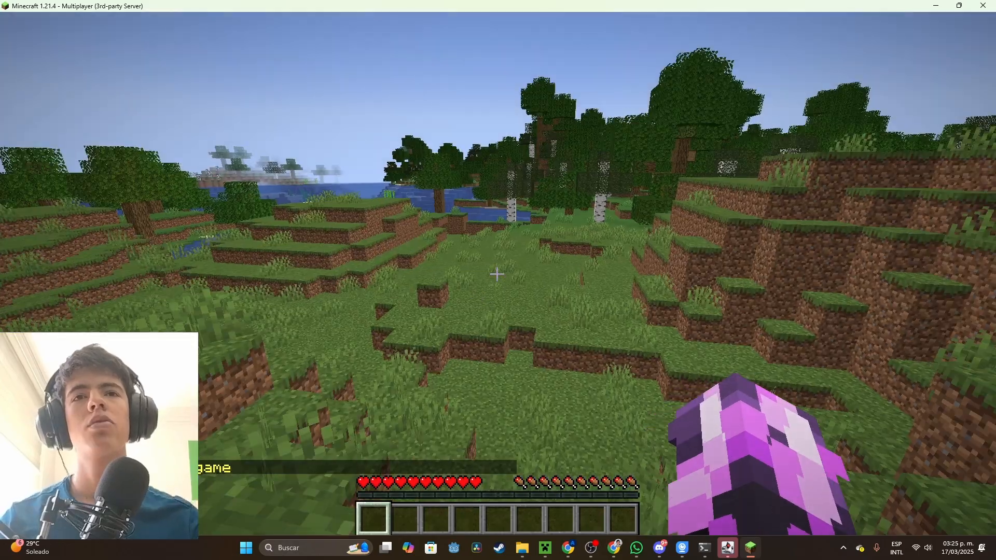
Walk around the spawn area, run /plugins in the chat, and review the list of installed server plugins
{"action": "key", "text": "w"}
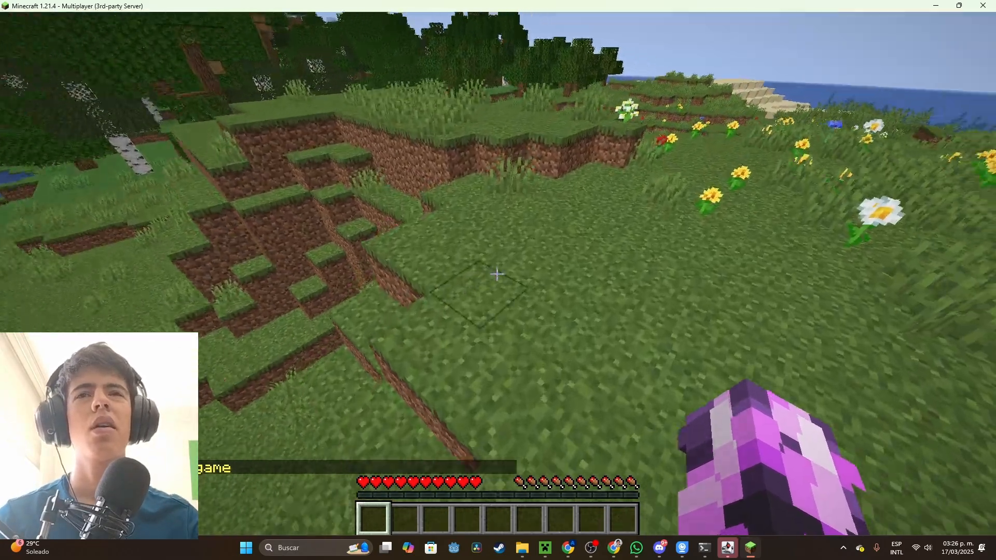
{"action": "key", "text": "w"}
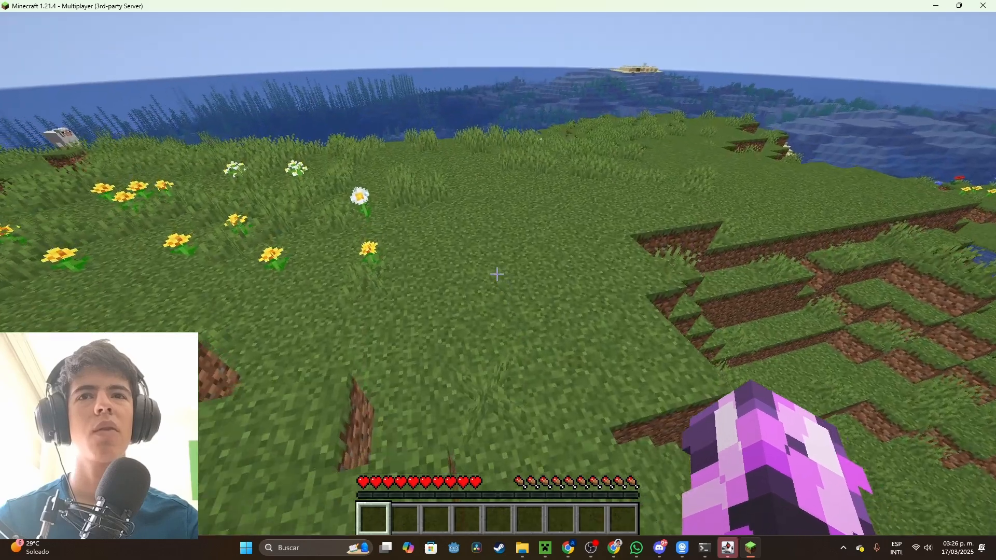
{"action": "key", "text": "s"}
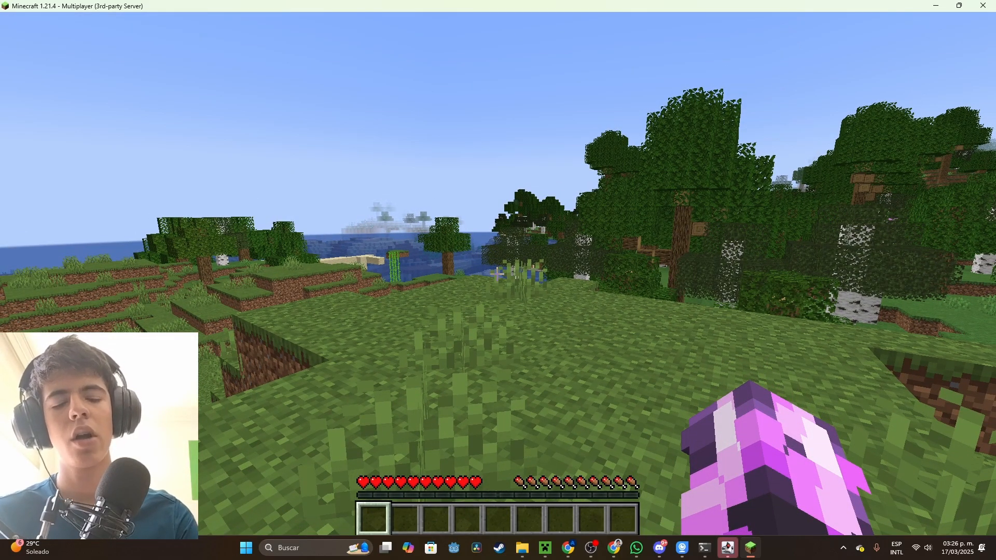
{"action": "type", "text": "t"}
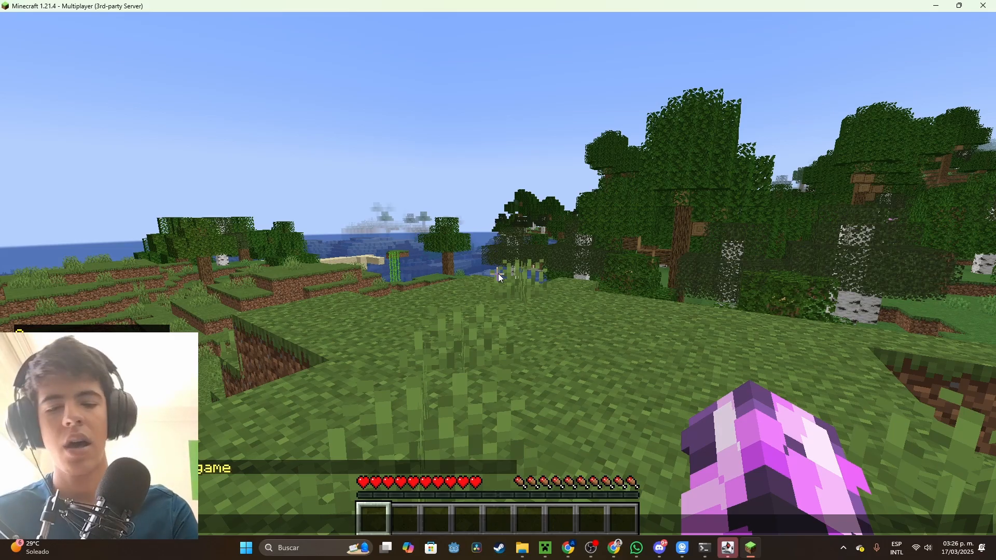
{"action": "type", "text": "/plugins"}
{"action": "key", "text": "Return"}
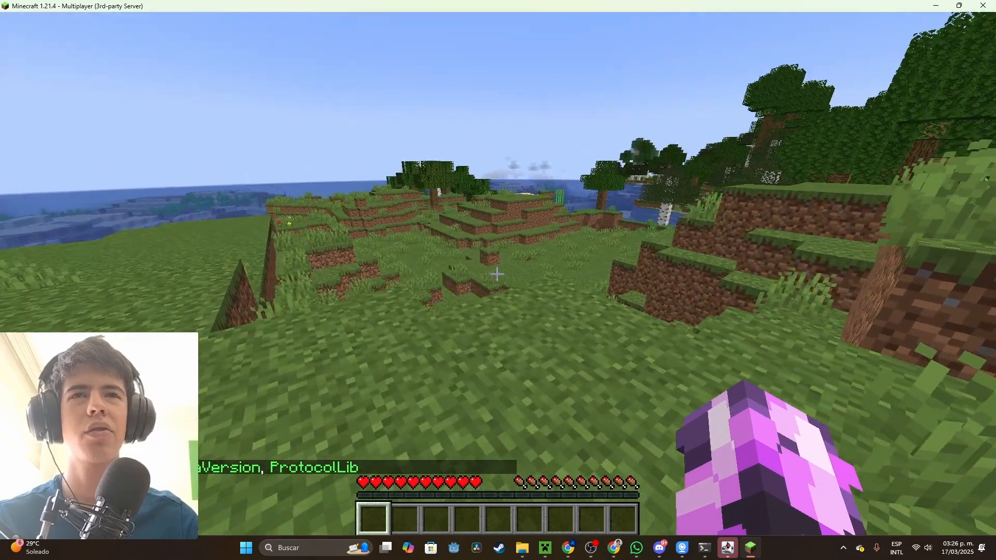
{"action": "key", "text": "t"}
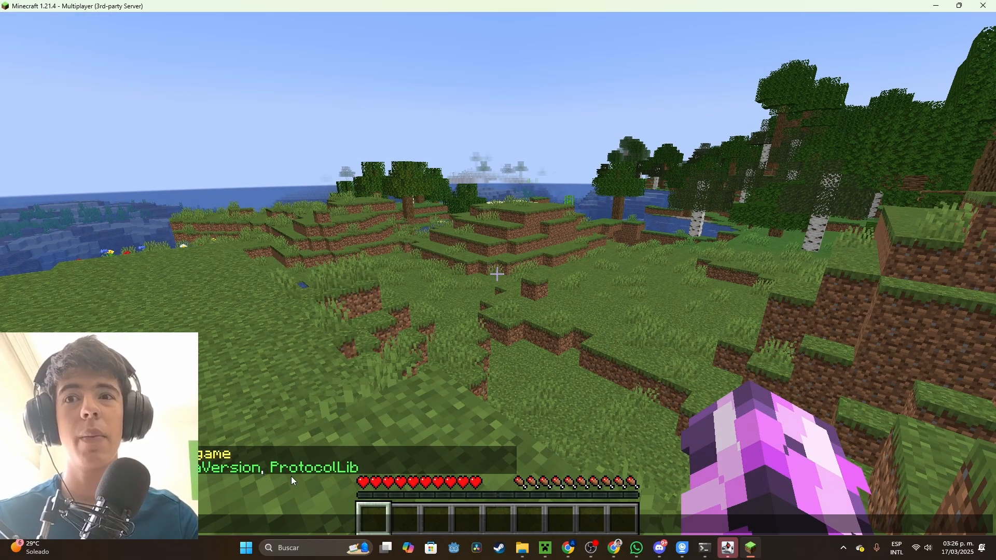
{"action": "key", "text": "Escape"}
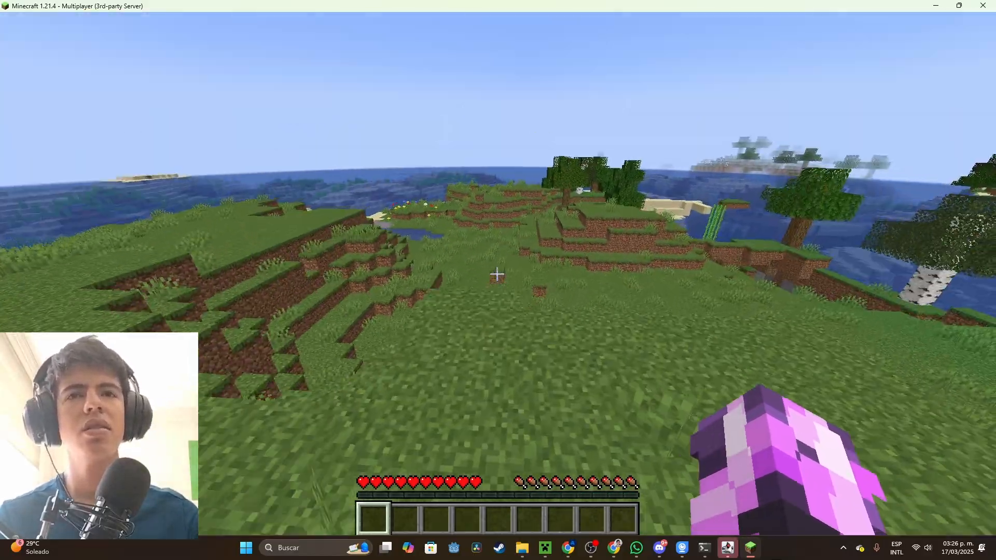
Change the camera to third-person view and run and jump around the server world to test it
{"action": "key", "text": "F5"}
{"action": "key", "text": "F5"}
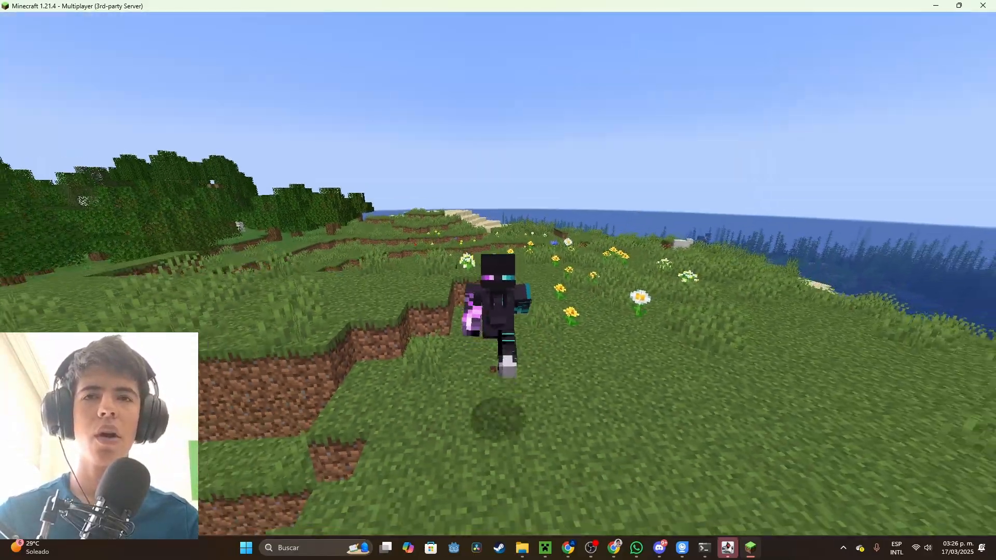
{"action": "key", "text": "w"}
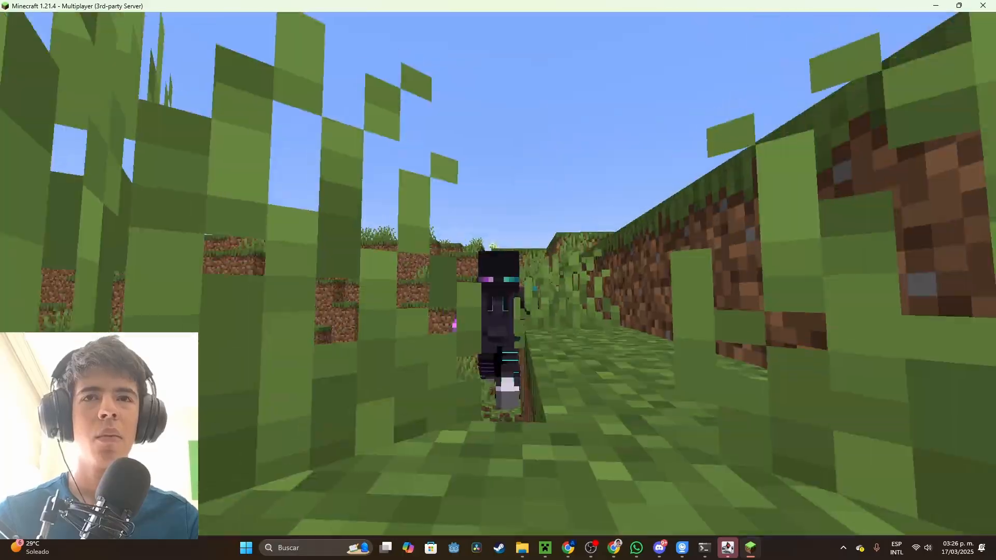
{"action": "key", "text": "w"}
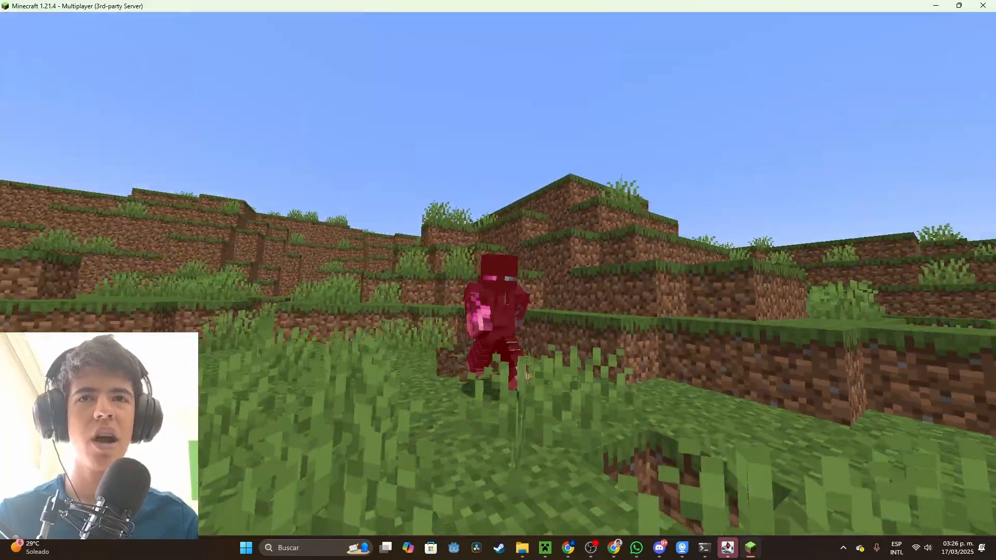
{"action": "key", "text": "w"}
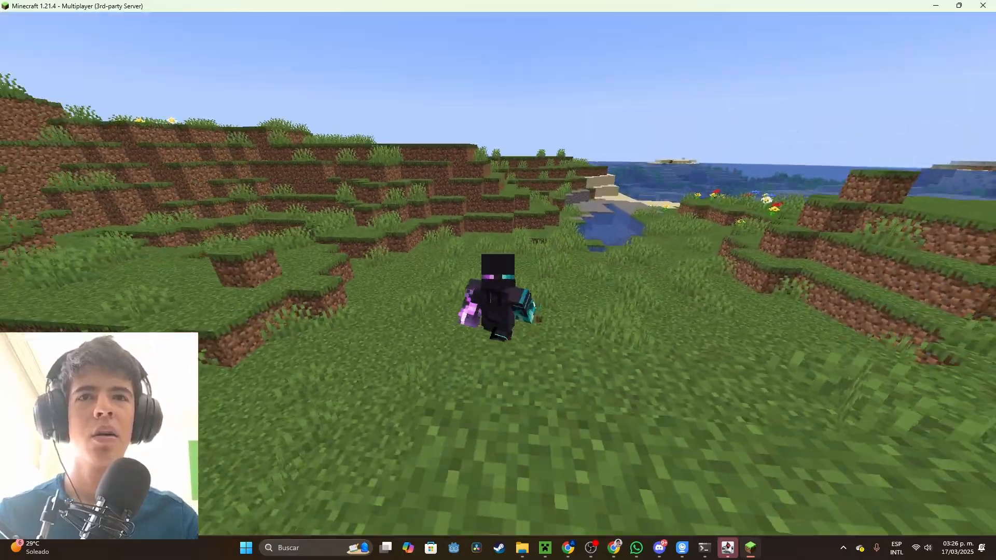
{"action": "key", "text": "w"}
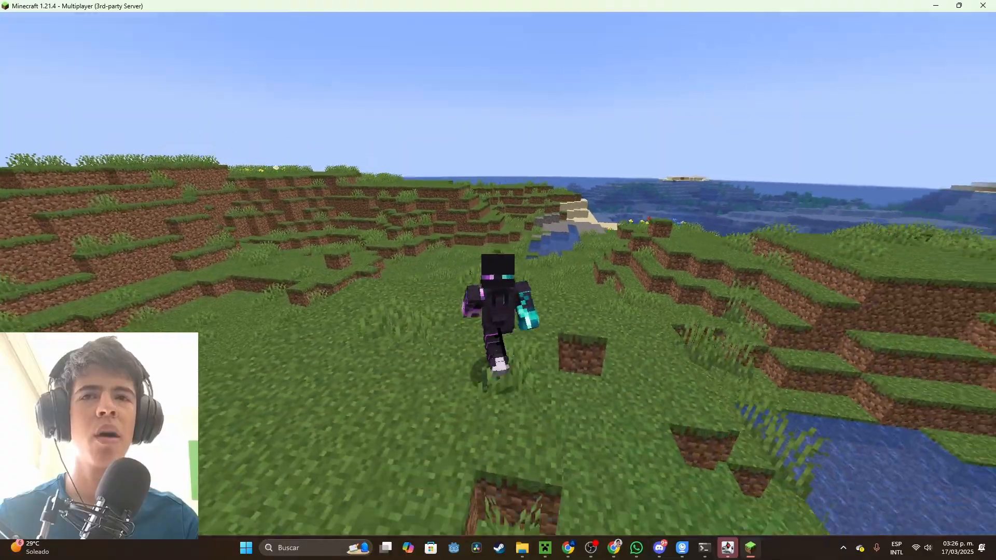
{"action": "key", "text": "w"}
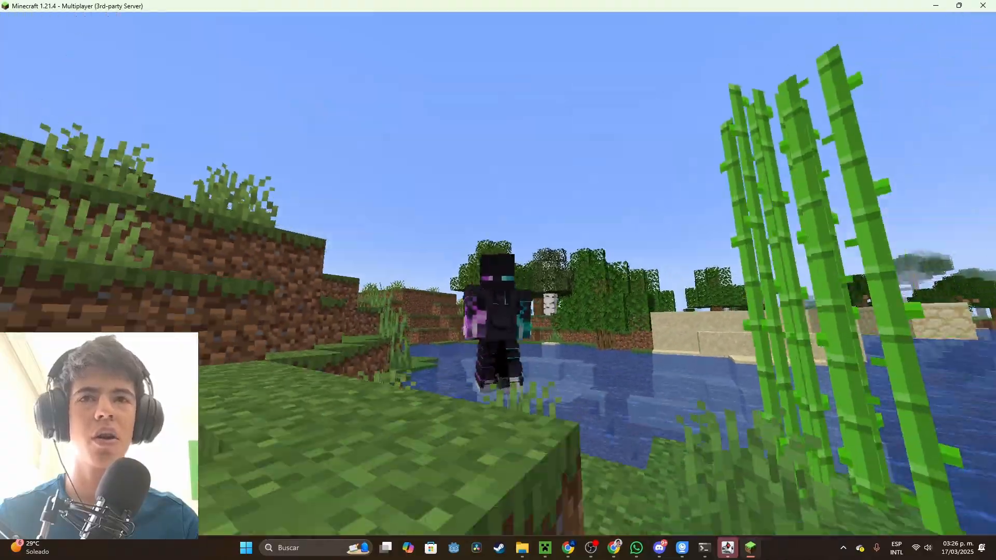
{"action": "key", "text": "space"}
{"action": "key", "text": "w"}
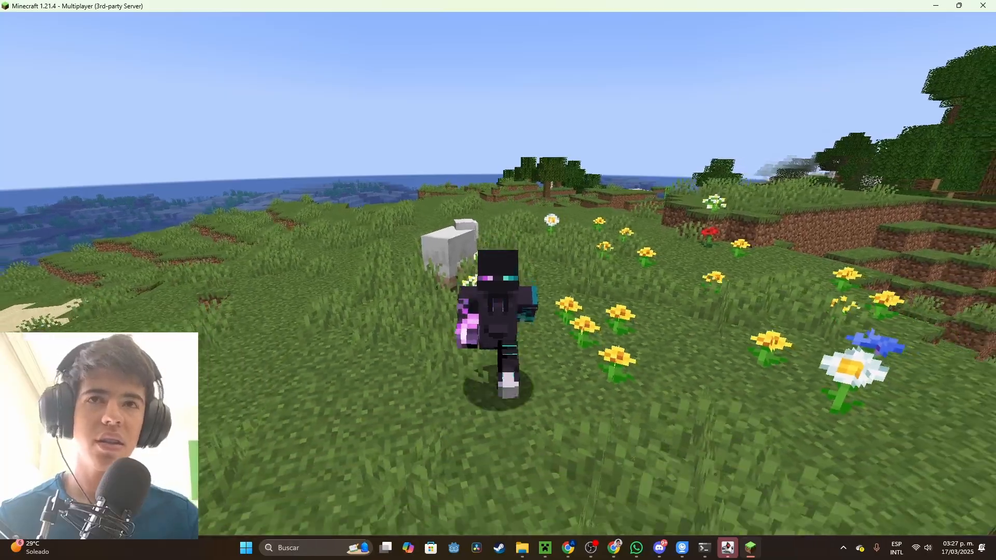
{"action": "key", "text": "w"}
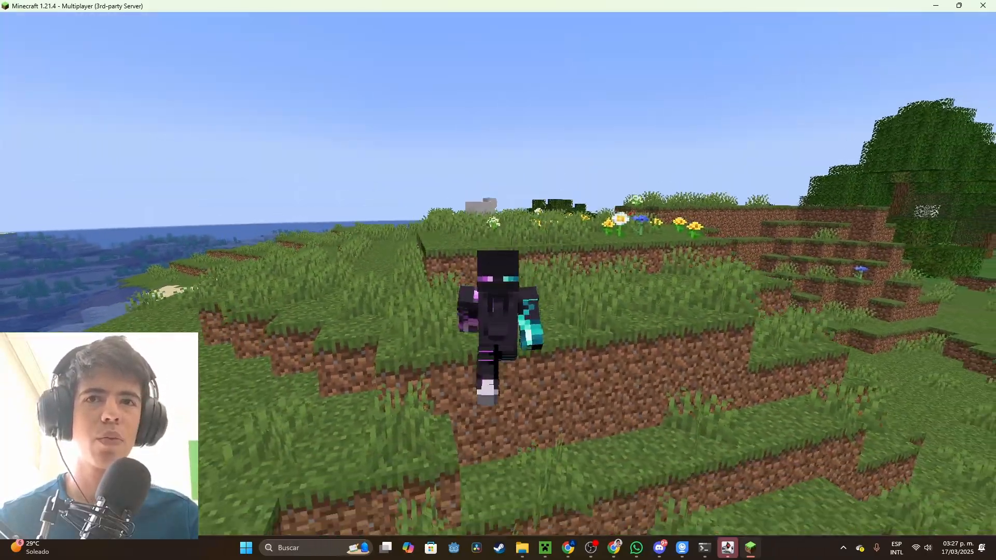
{"action": "key", "text": "w"}
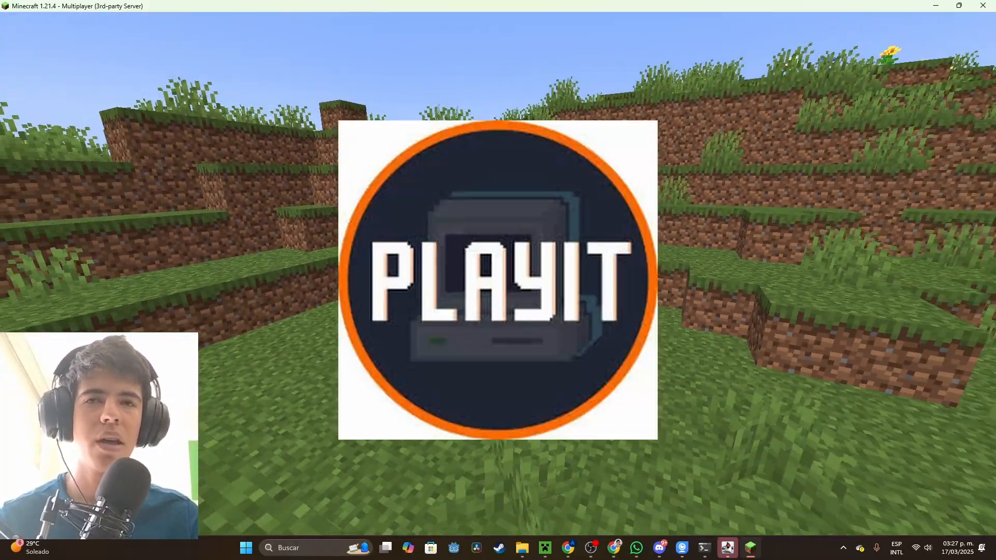
{"action": "key", "text": "space"}
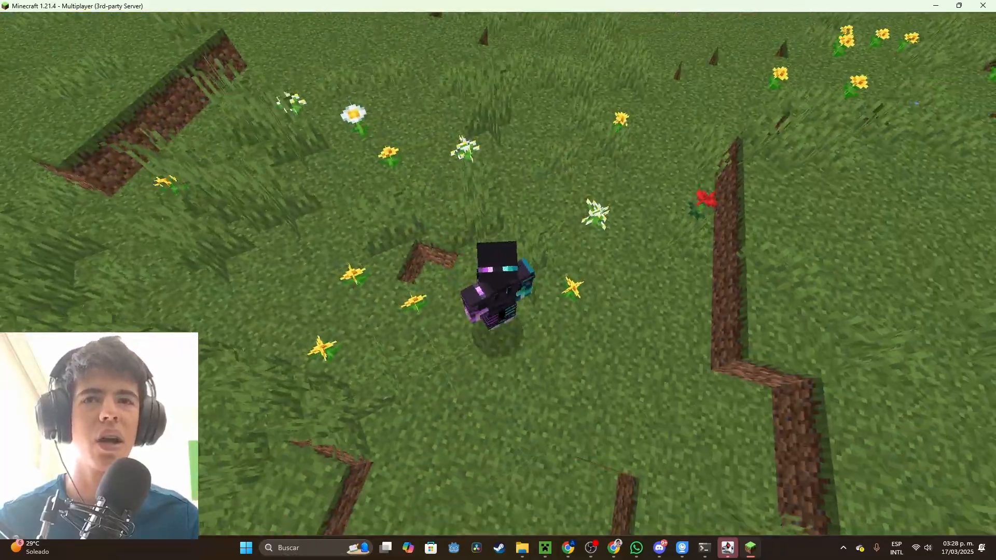
{"action": "key", "text": "w"}
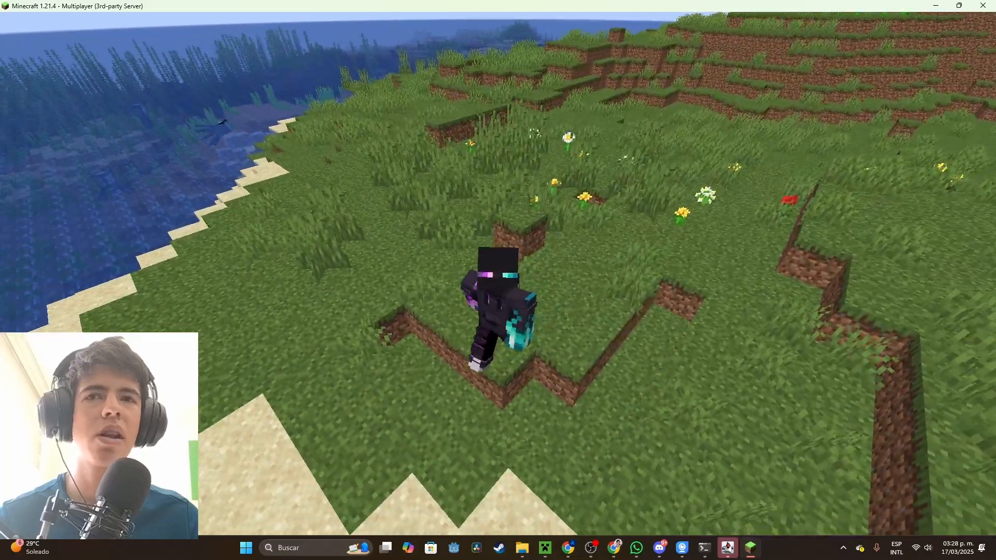
{"action": "key", "text": "w"}
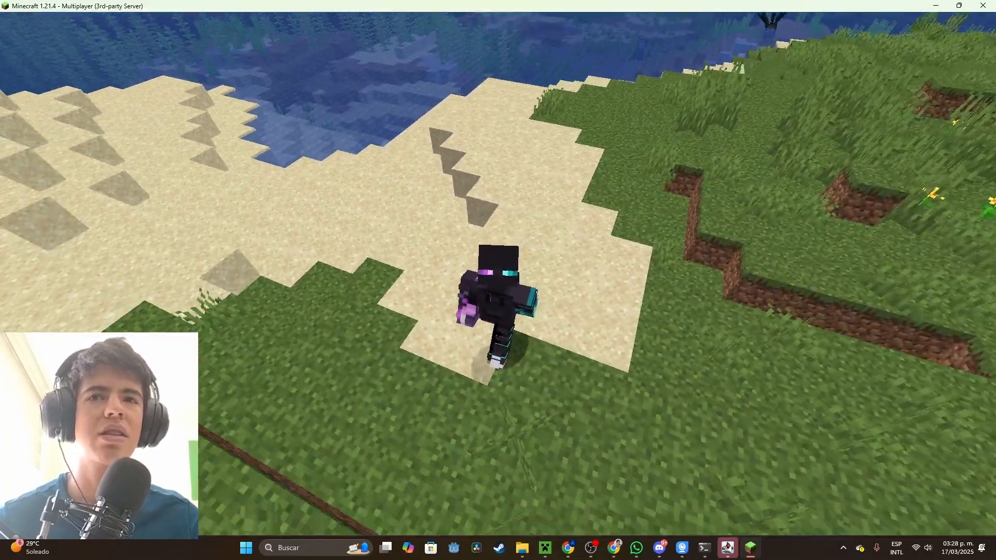
{"action": "key", "text": "space"}
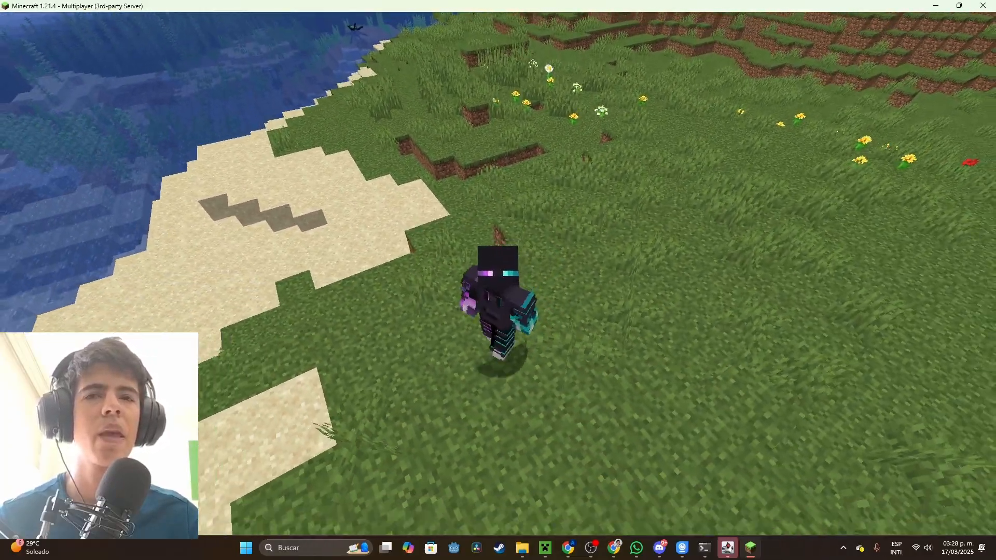
{"action": "key", "text": "space"}
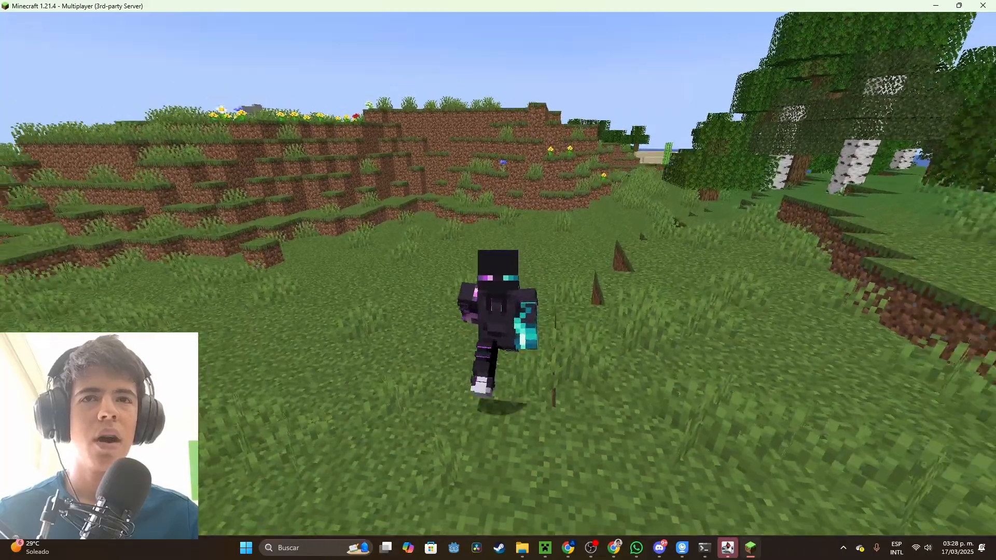